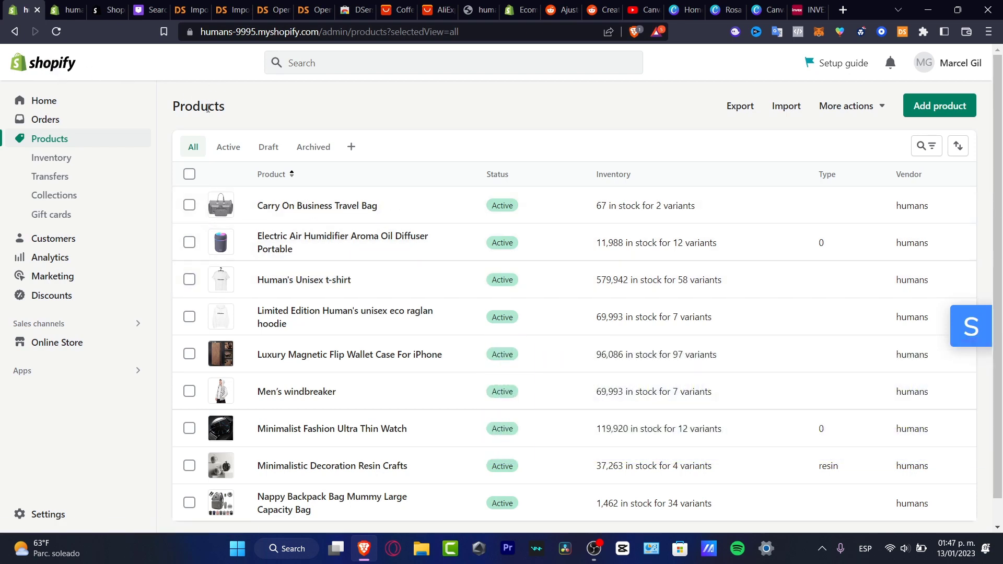
# Scroll down the Products list to review the nine active products.
pyautogui.scroll(-1, 412, 199)
pyautogui.scroll(-1, 414, 200)
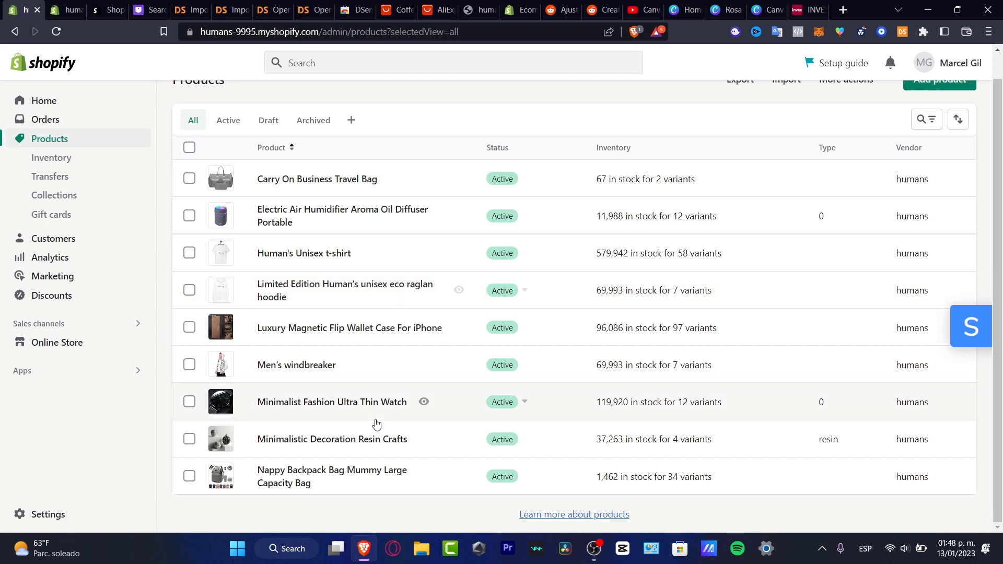
# From the admin home, find and open the Dropshipping-Alibaba Official page in the App Store.
pyautogui.click(92, 102)
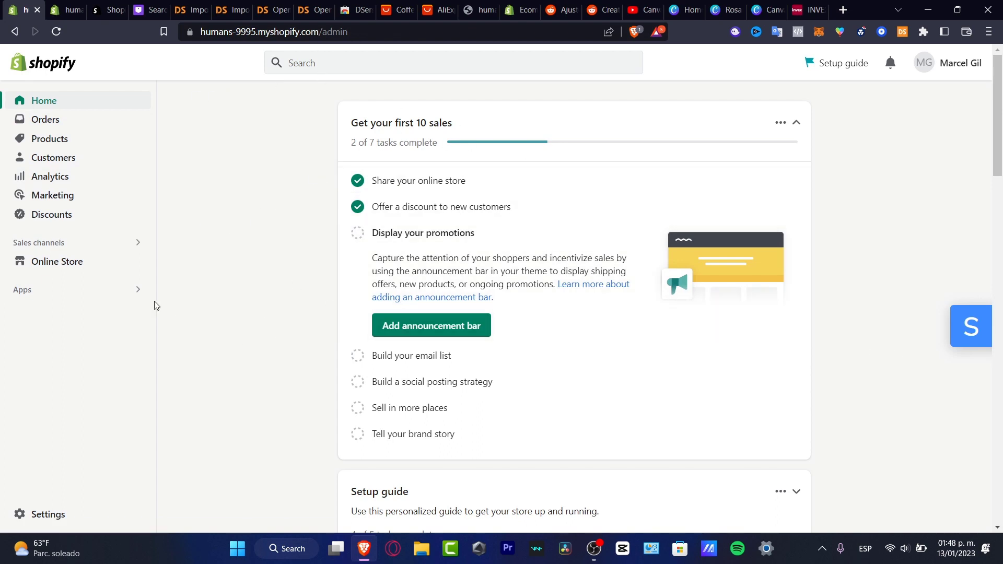
pyautogui.click(93, 299)
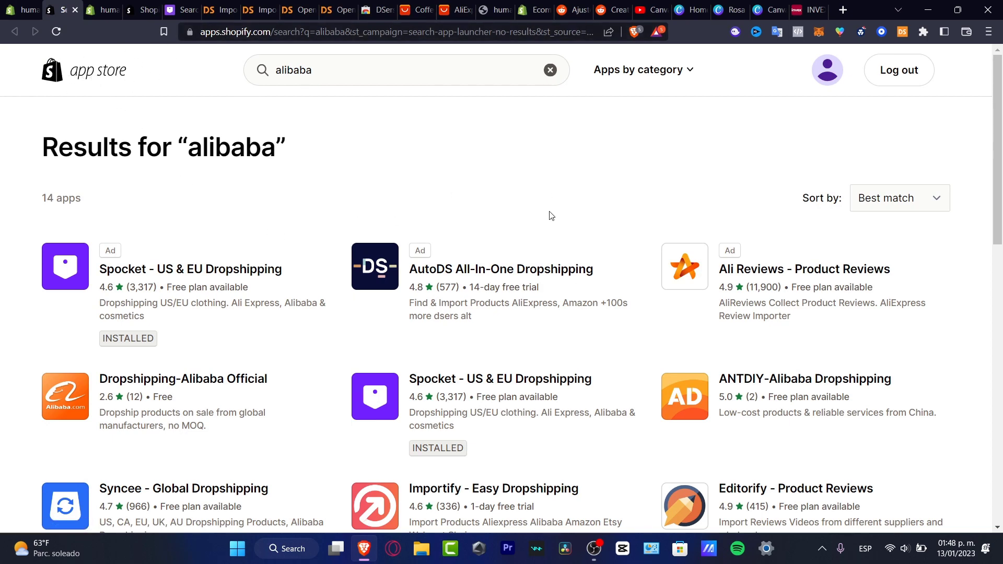
pyautogui.scroll(-3, 552, 215)
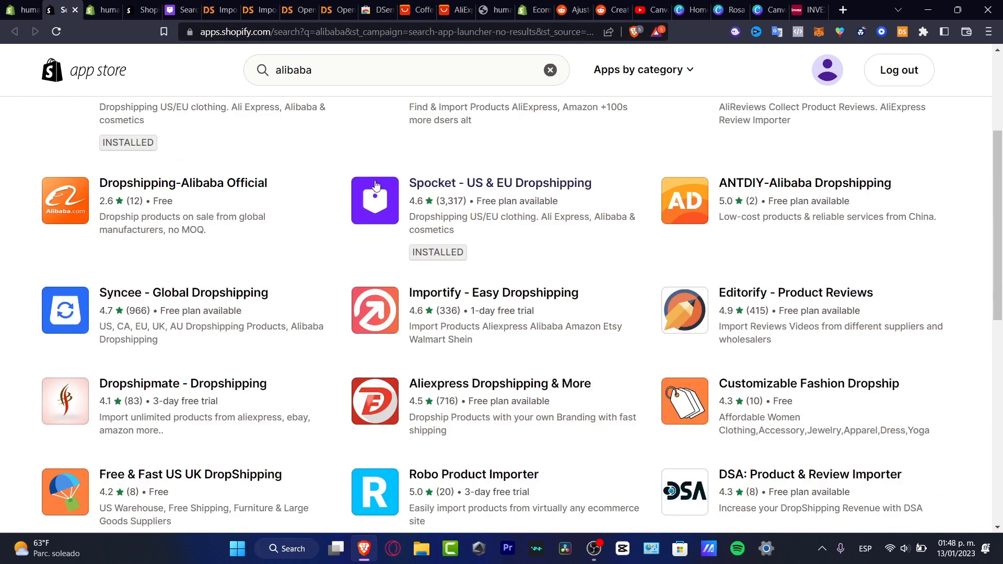
pyautogui.click(71, 203)
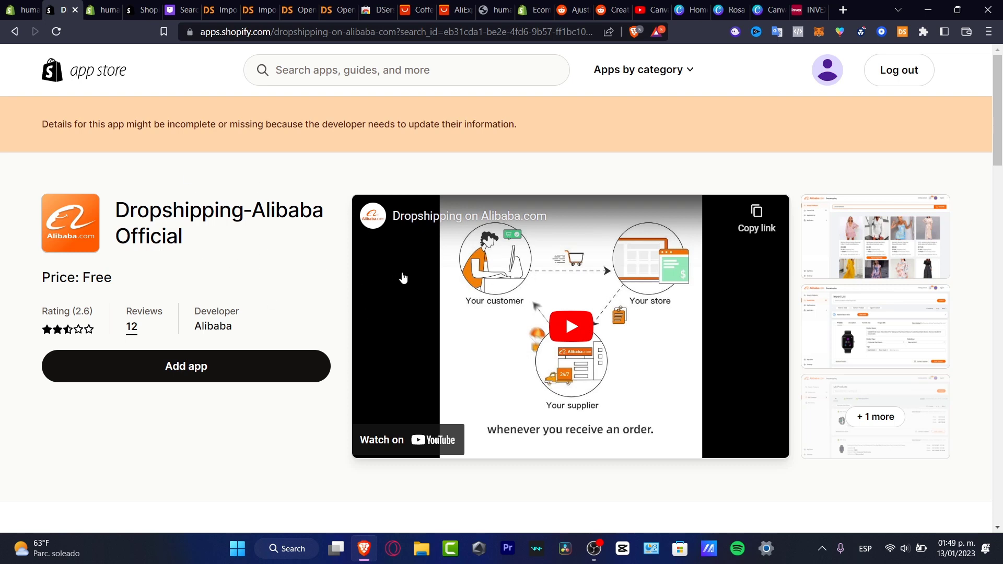
# Install the Alibaba dropshipping app and continue with the signed-in Alibaba account.
pyautogui.click(230, 379)
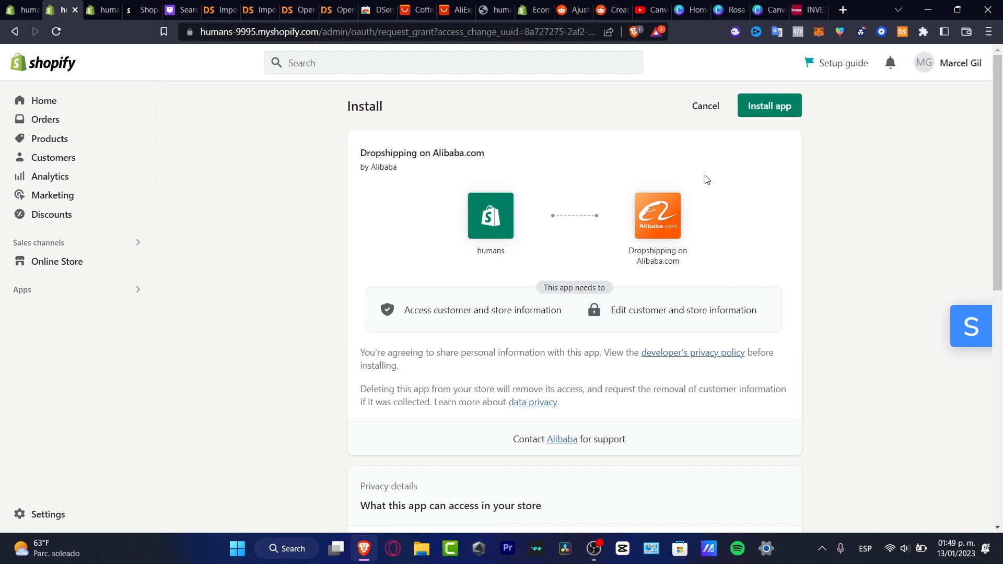
pyautogui.click(784, 108)
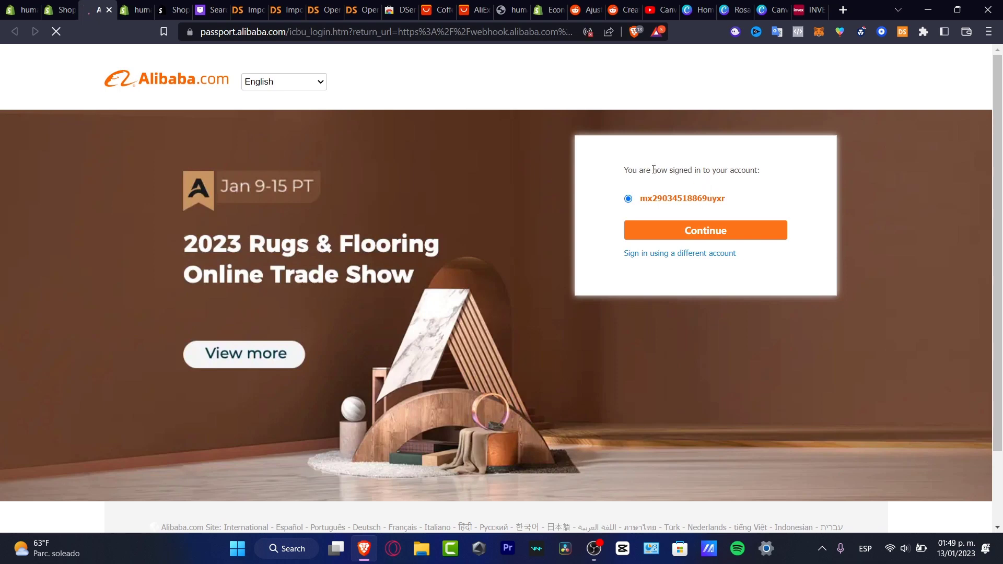
pyautogui.moveTo(652, 171); pyautogui.dragTo(764, 168)
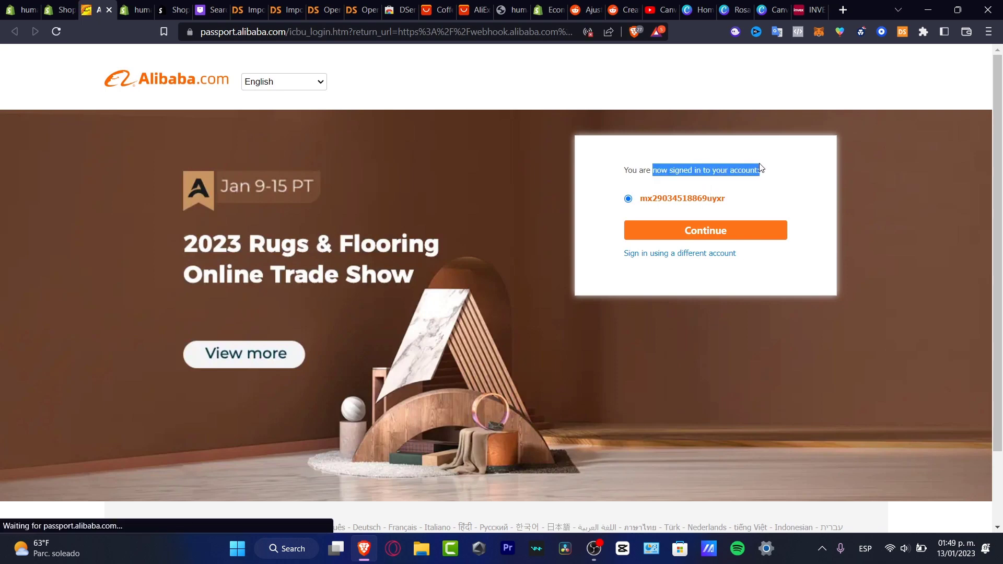
pyautogui.moveTo(735, 202); pyautogui.dragTo(600, 217)
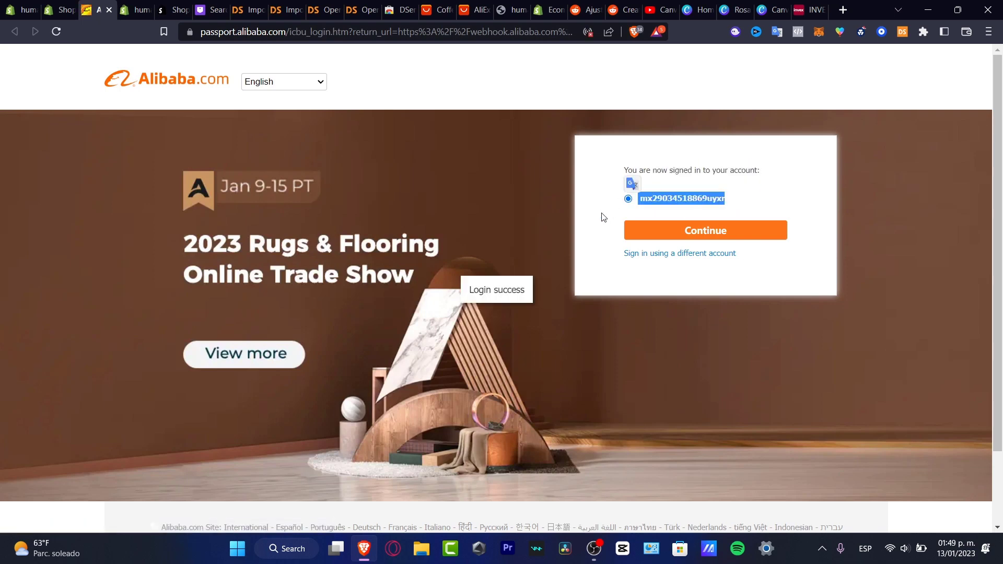
pyautogui.click(613, 195)
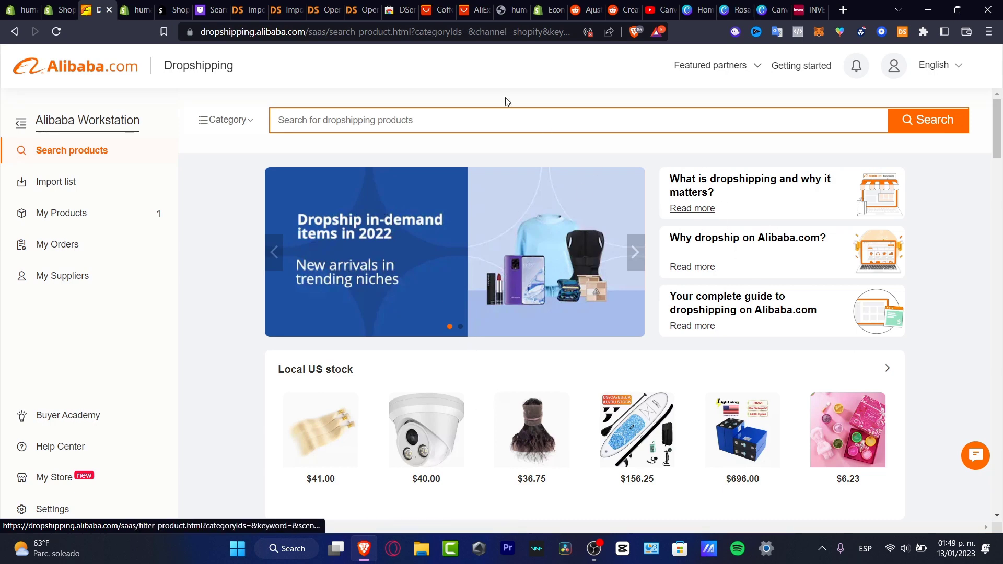
# Confirm the Alibaba app appears under installed apps and close the duplicate apps settings tabs.
pyautogui.click(21, 9)
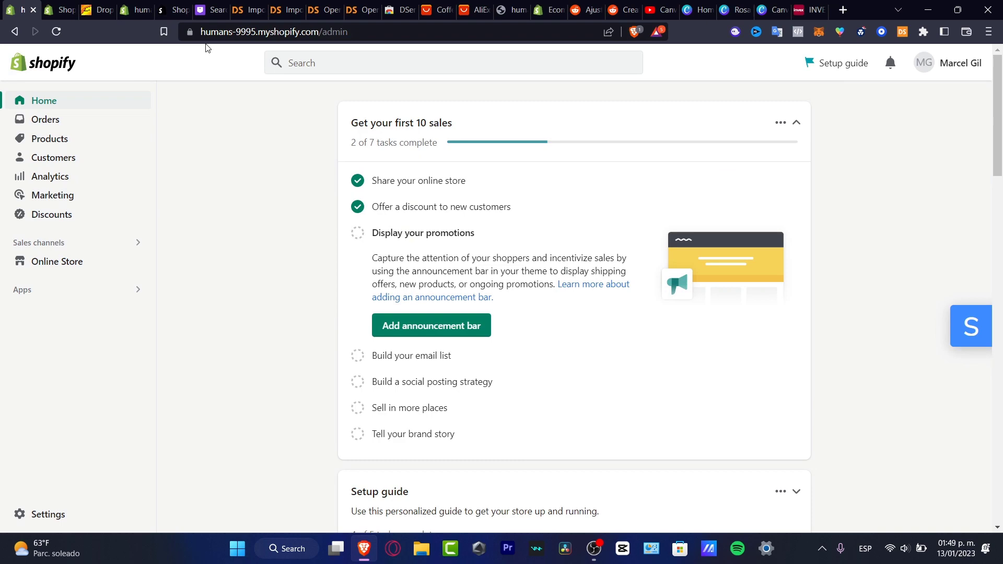
pyautogui.click(62, 5)
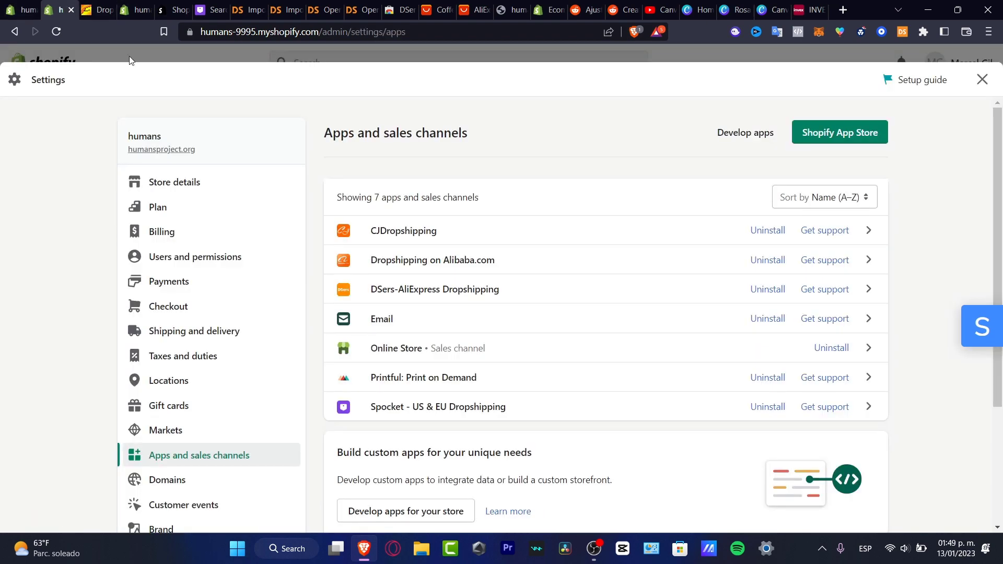
pyautogui.click(71, 9)
pyautogui.click(105, 13)
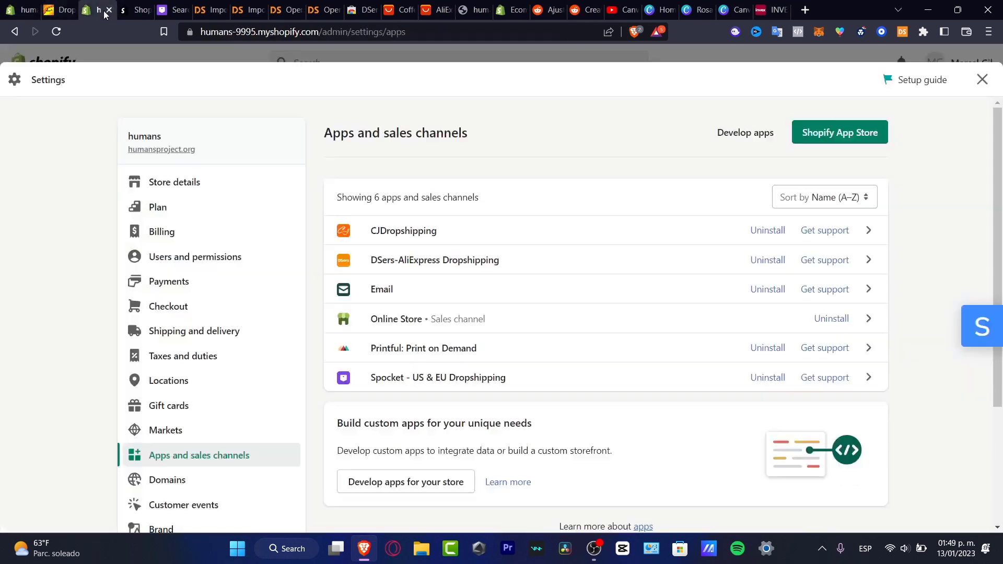
pyautogui.click(108, 12)
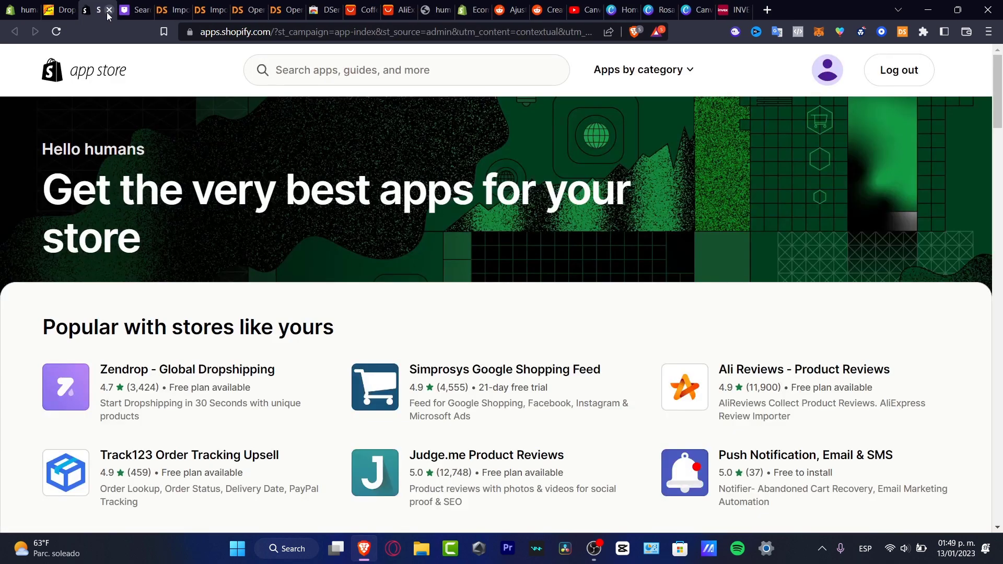
# Close the App Store, Spocket, DSers, coffee machine and other spare tabs, returning to Dropshipping.
pyautogui.click(109, 11)
pyautogui.click(109, 10)
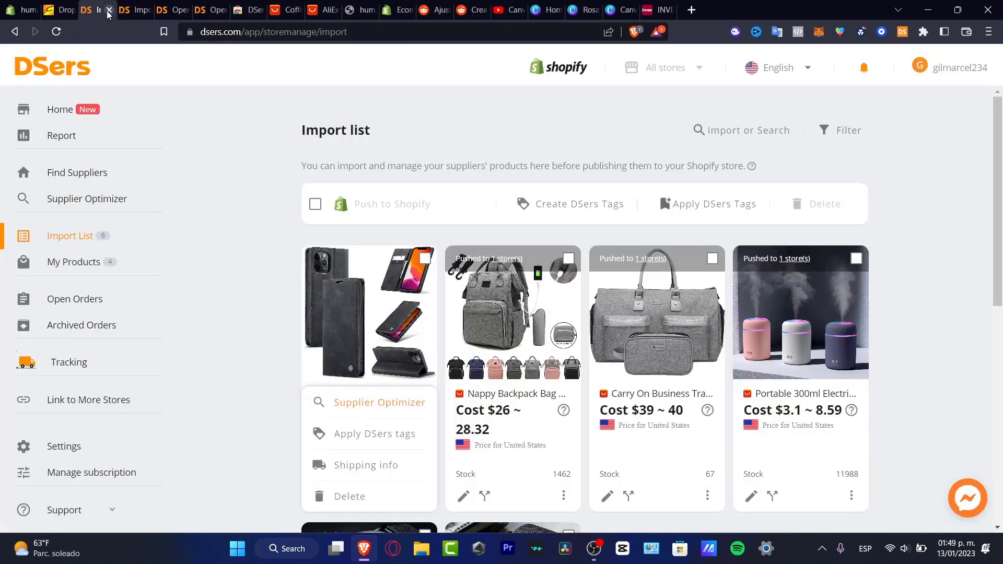
pyautogui.click(109, 10)
pyautogui.click(108, 10)
pyautogui.click(108, 12)
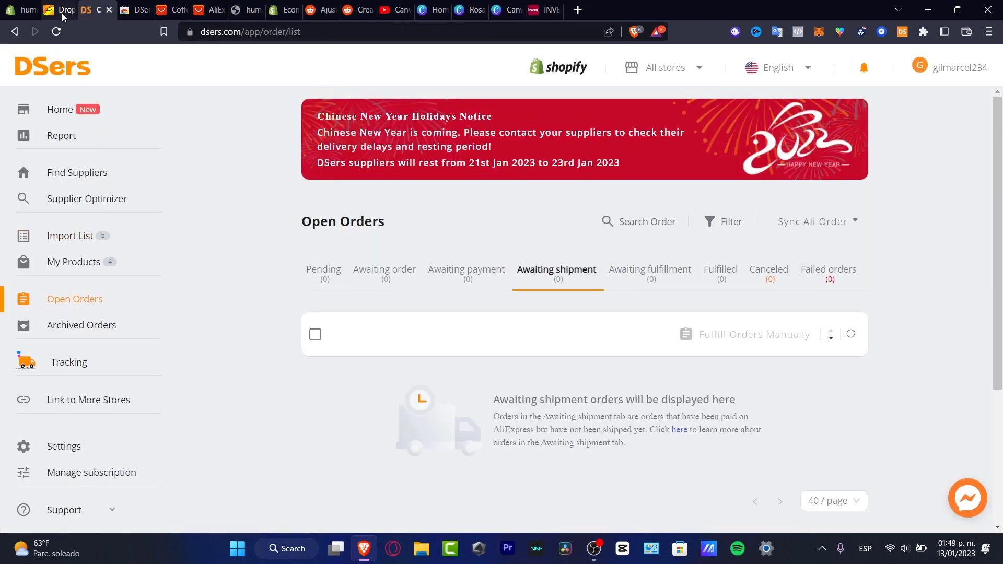
pyautogui.click(218, 10)
pyautogui.click(217, 11)
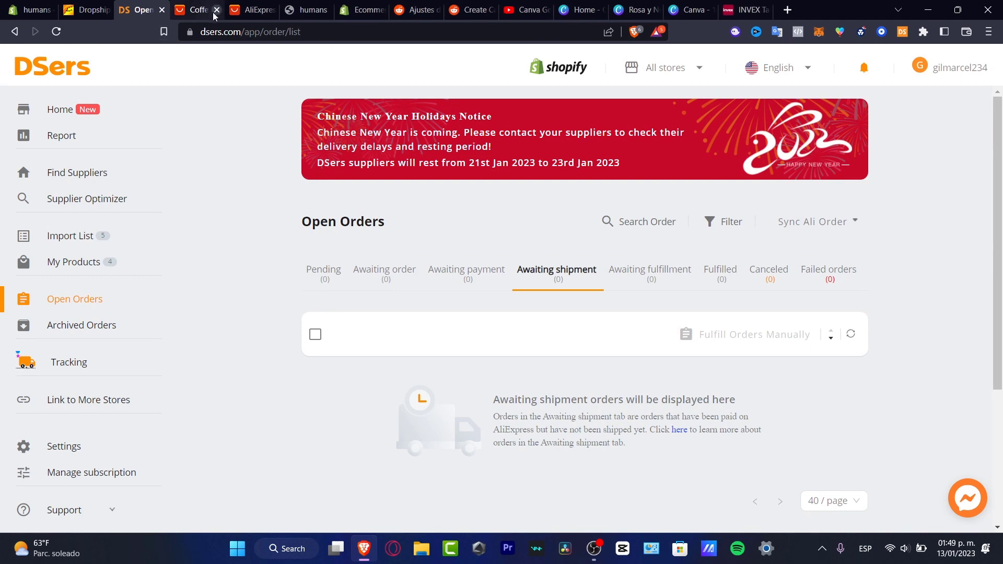
pyautogui.click(187, 11)
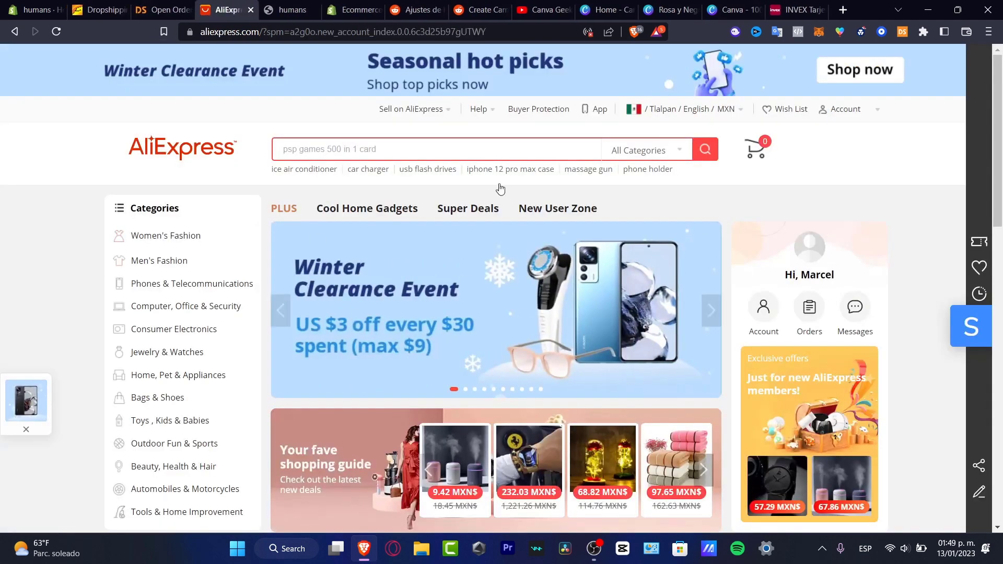
pyautogui.click(314, 10)
pyautogui.click(314, 11)
pyautogui.click(104, 10)
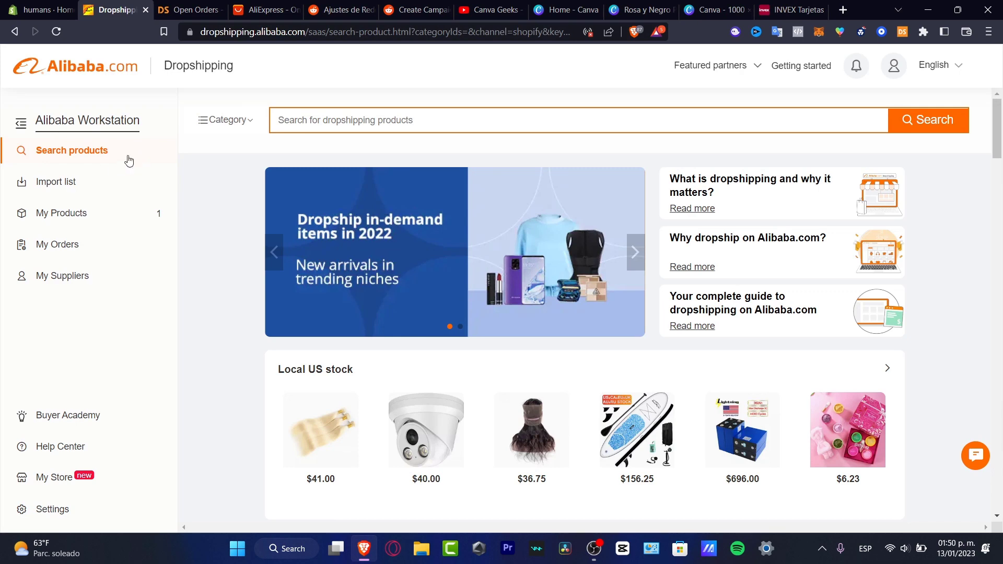
# Browse Fashion Accessories, dismiss the tip popups, and filter products to Local US stock.
pyautogui.click(218, 123)
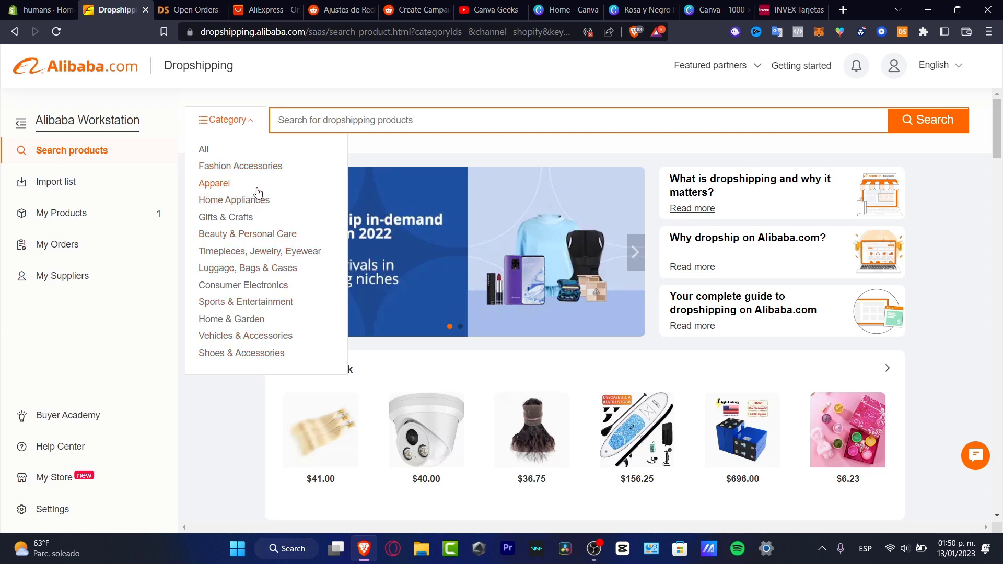
pyautogui.click(260, 166)
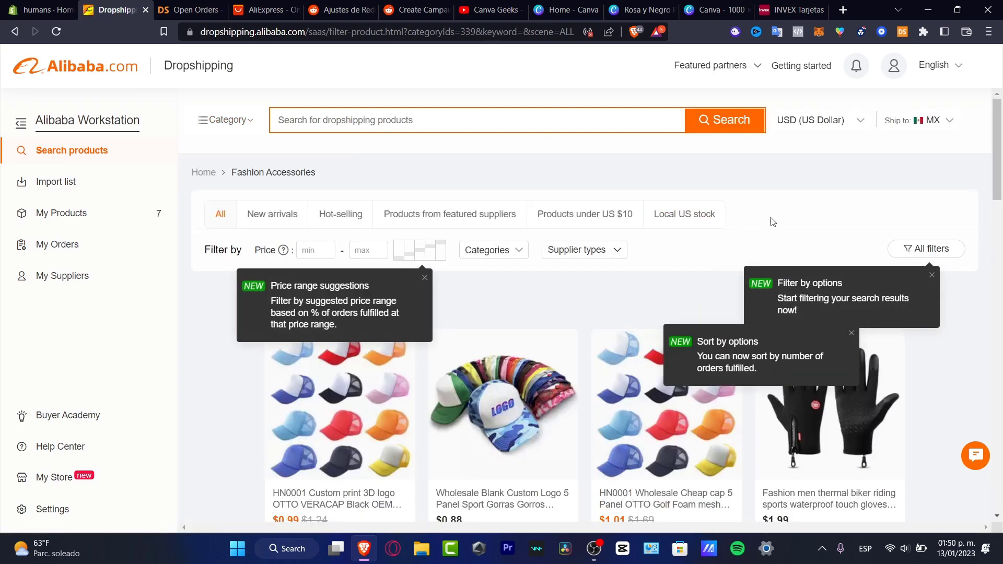
pyautogui.click(423, 279)
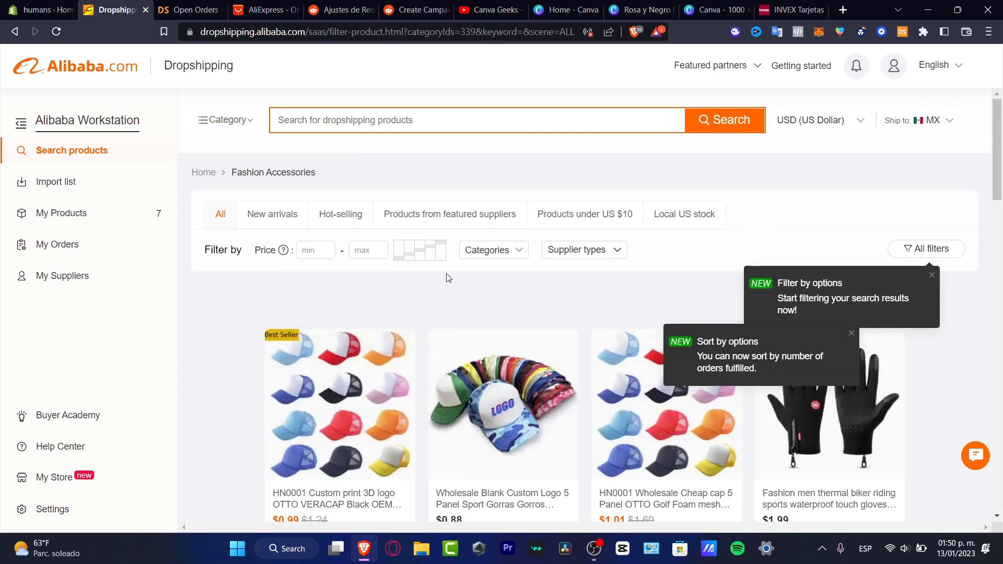
pyautogui.click(852, 333)
pyautogui.click(932, 276)
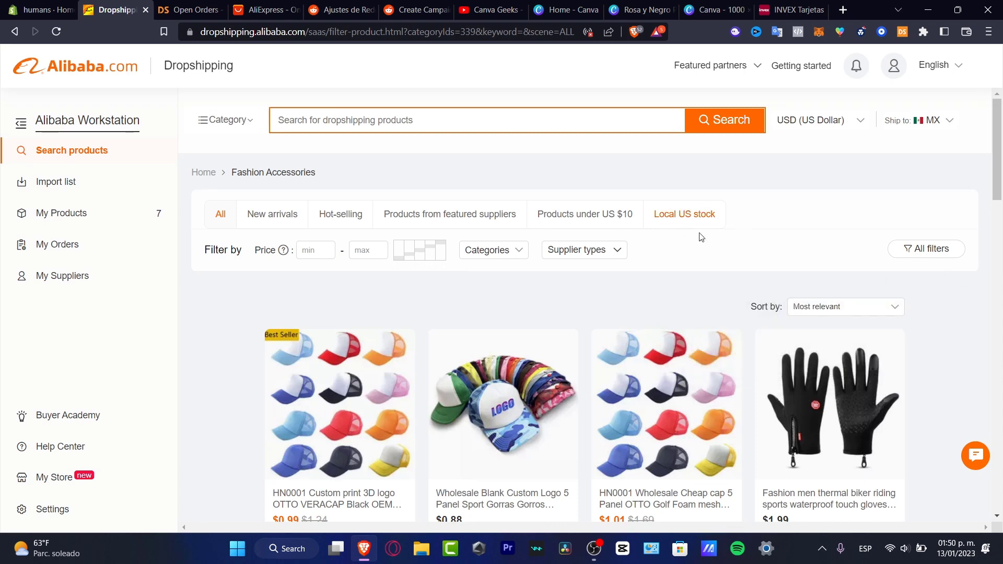
pyautogui.click(700, 217)
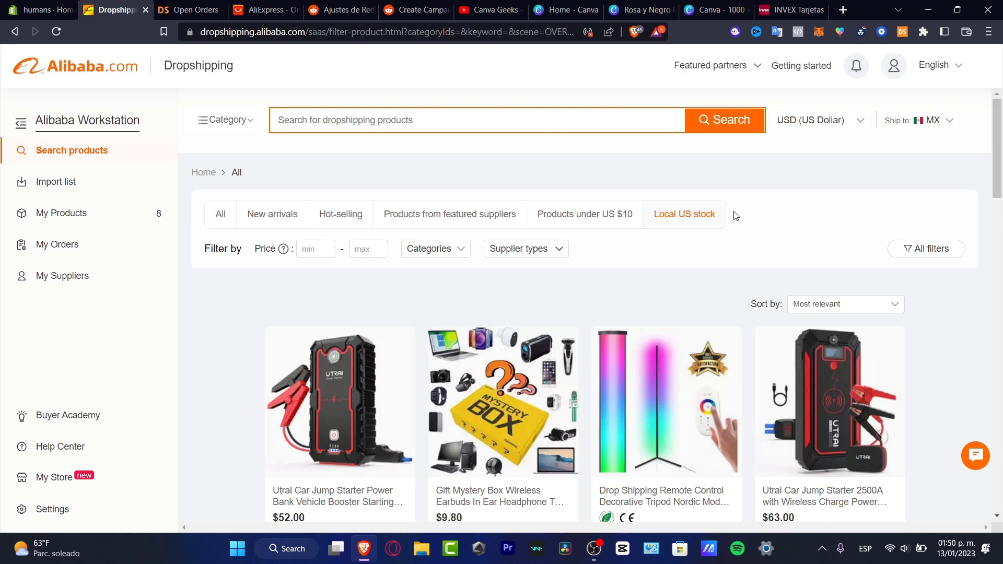
pyautogui.scroll(-6, 883, 287)
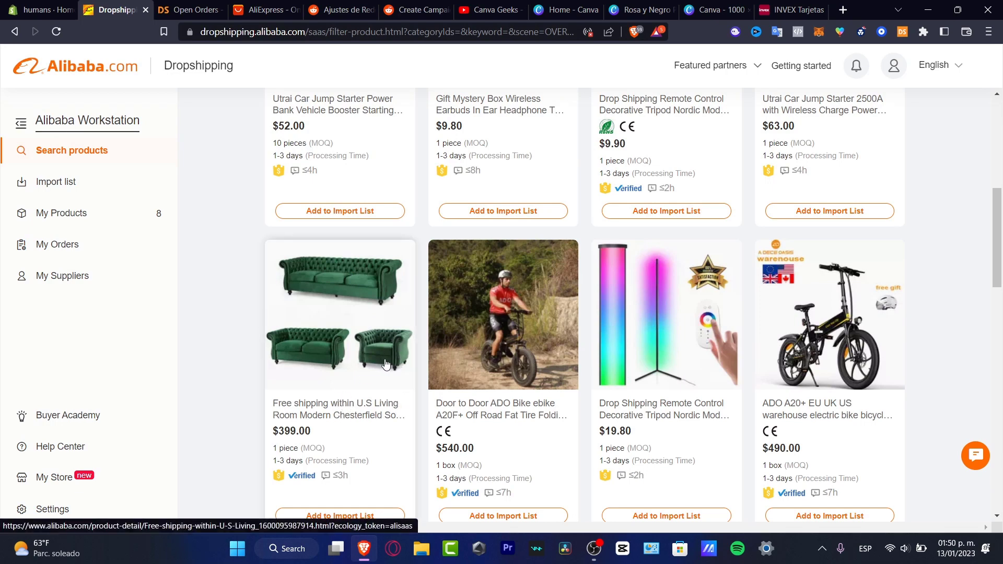
pyautogui.scroll(-3, 834, 380)
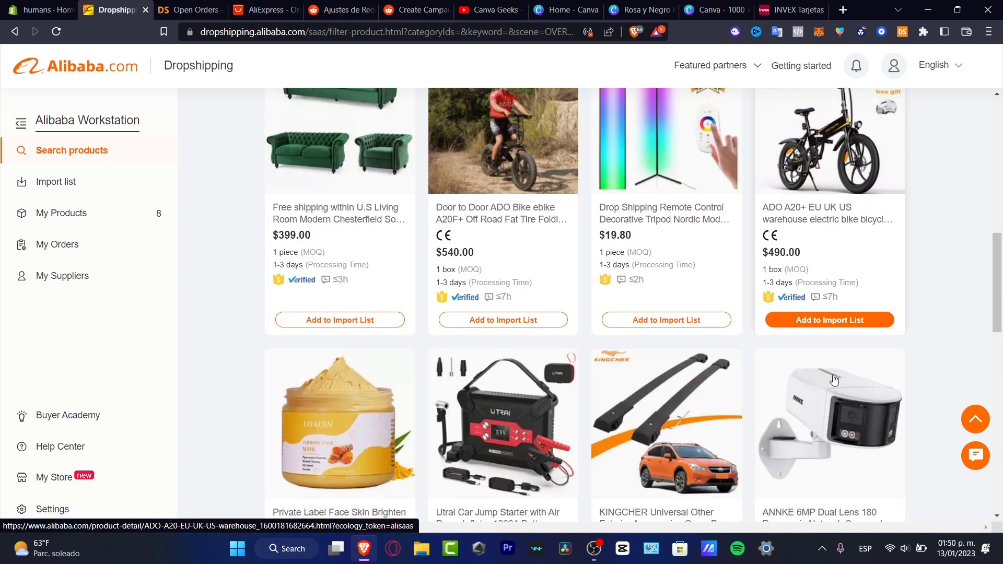
pyautogui.scroll(-3, 834, 380)
pyautogui.scroll(-3, 835, 382)
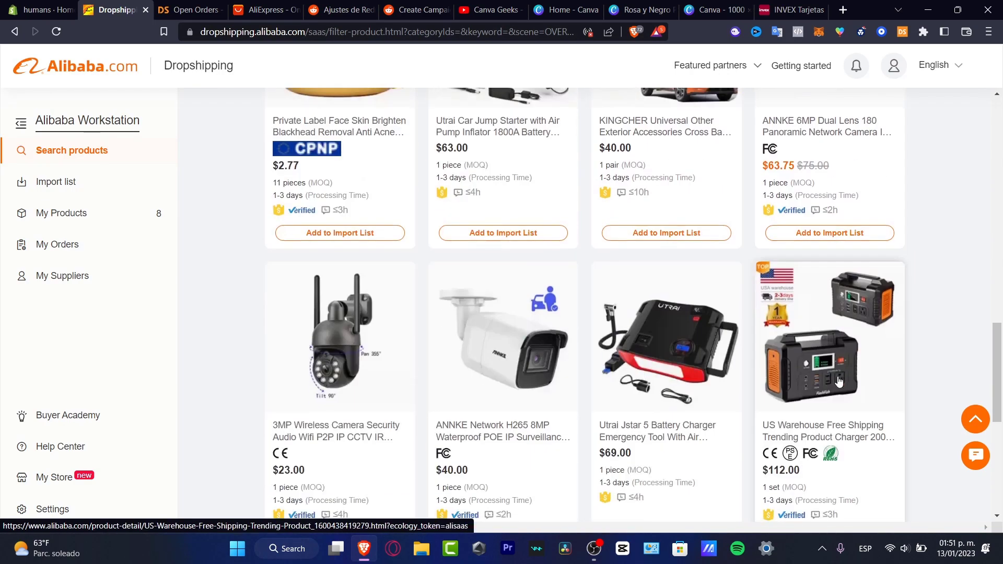
pyautogui.scroll(-3, 840, 382)
pyautogui.scroll(-3, 841, 383)
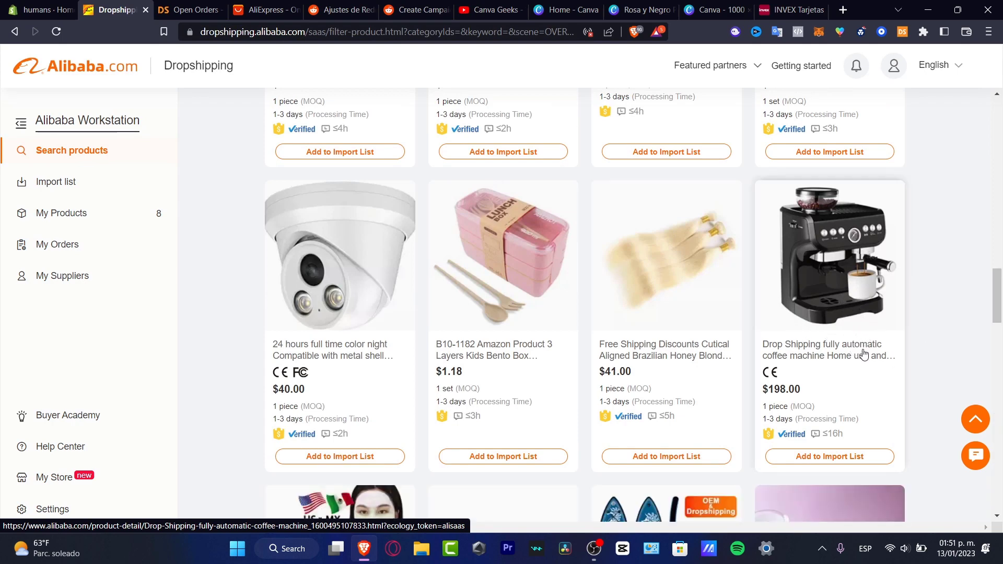
pyautogui.scroll(-3, 948, 308)
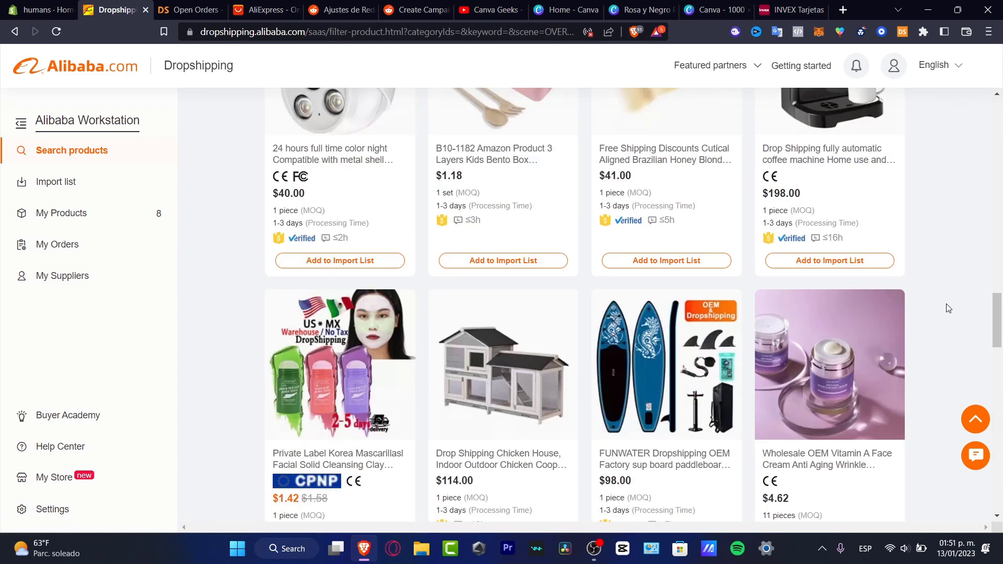
# Add the $198.00 automatic coffee machine to the import list and review its supplier details.
pyautogui.click(843, 261)
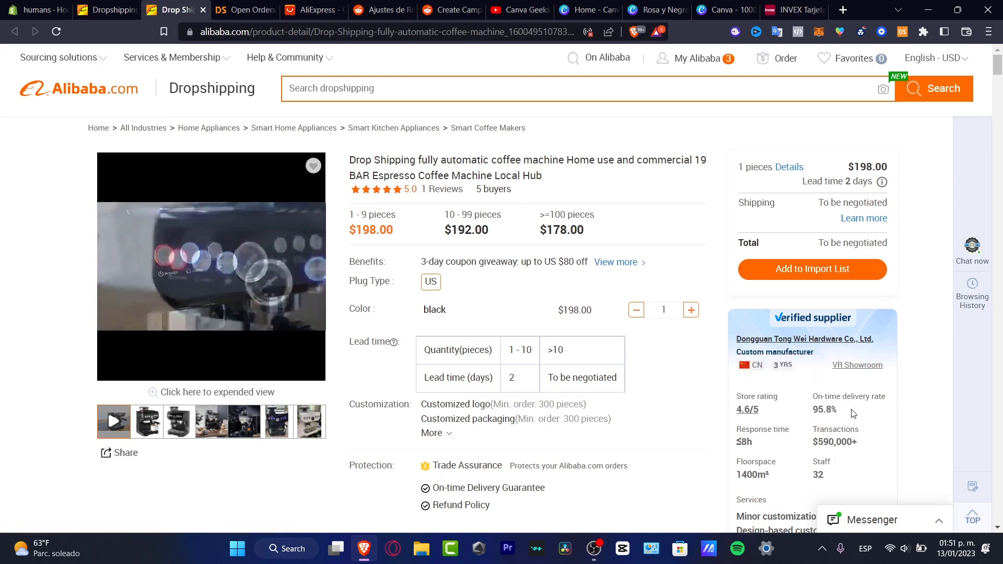
pyautogui.moveTo(857, 440)
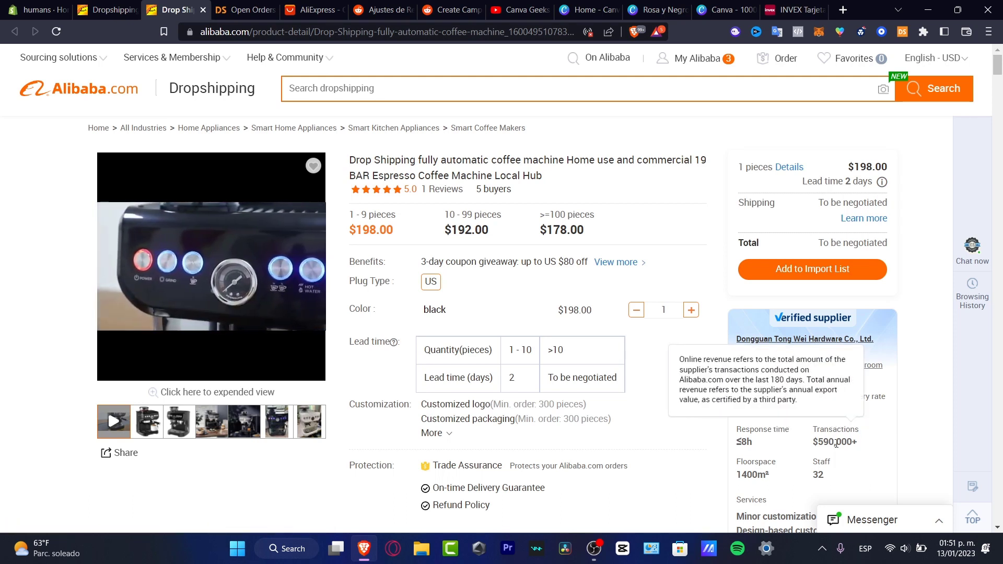
pyautogui.scroll(-3, 859, 441)
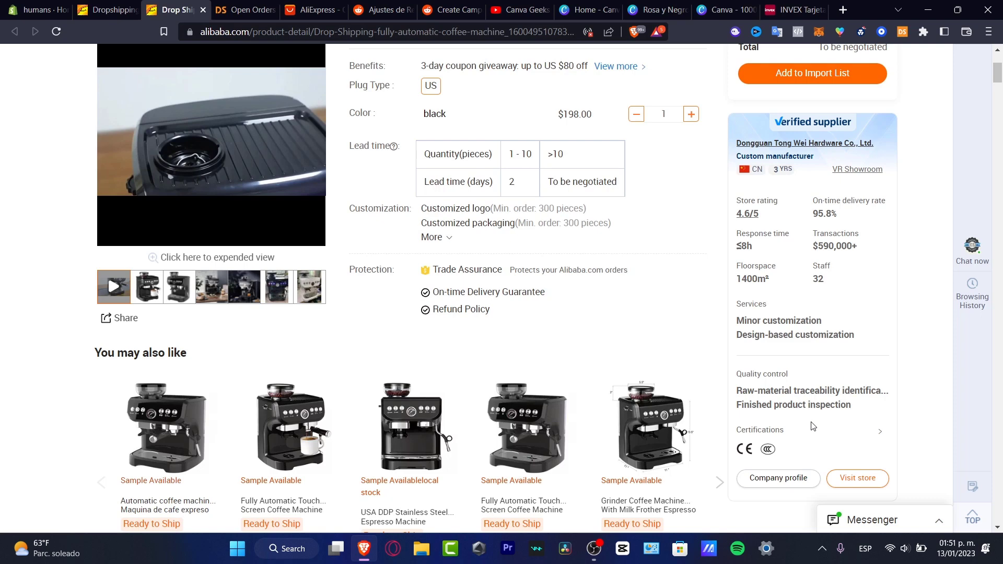
pyautogui.scroll(3, 818, 431)
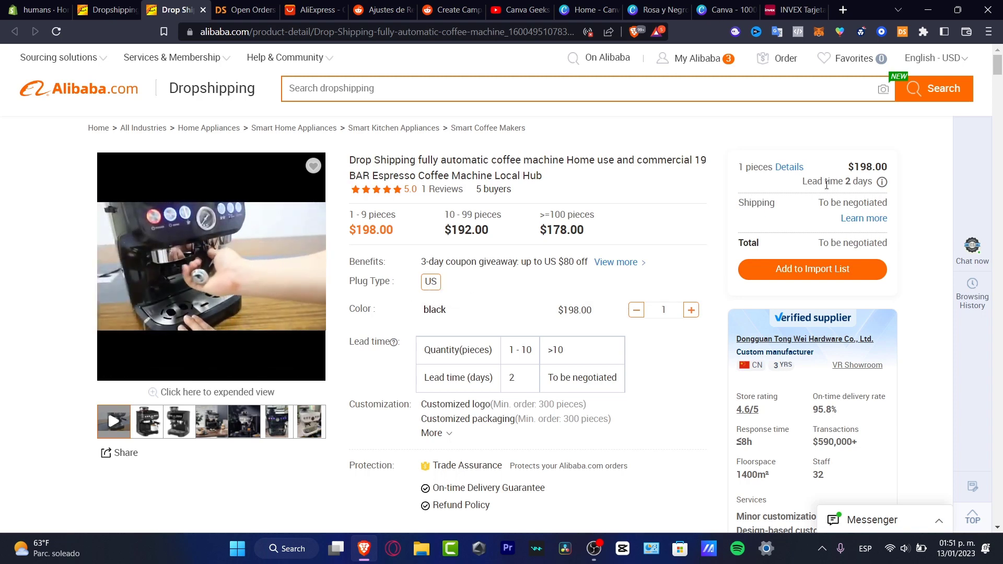
pyautogui.scroll(-3, 909, 220)
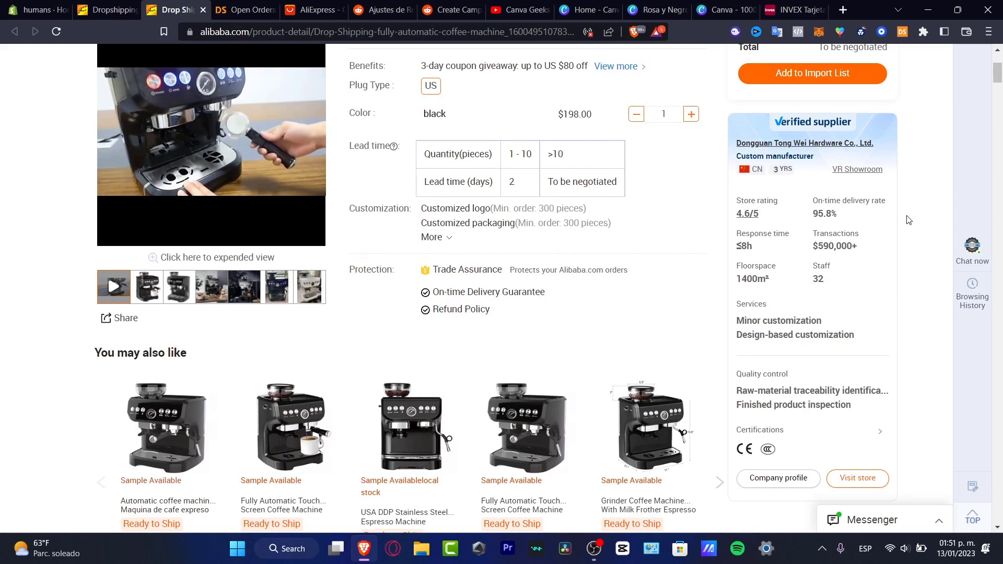
pyautogui.scroll(-3, 909, 220)
pyautogui.scroll(3, 909, 220)
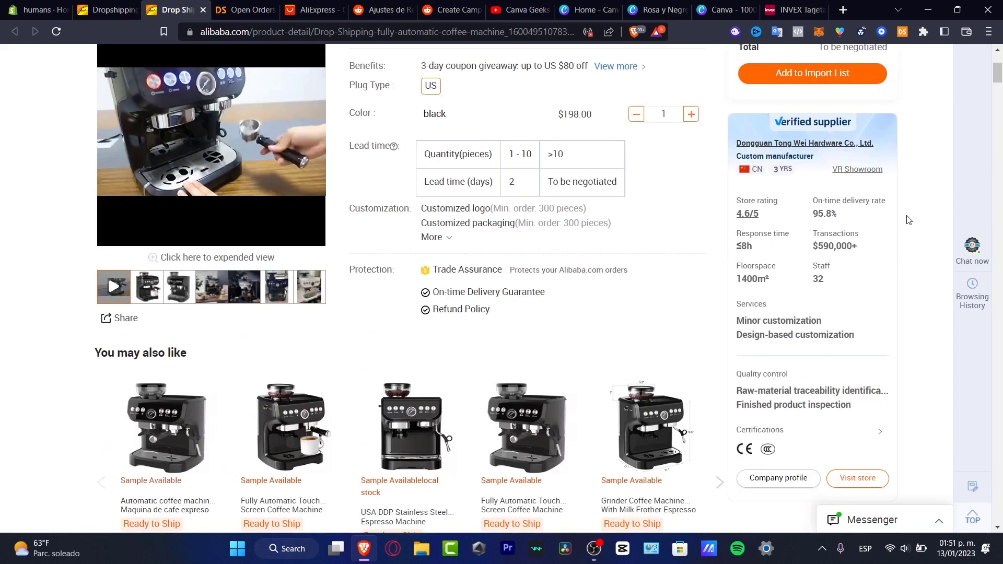
pyautogui.scroll(3, 909, 220)
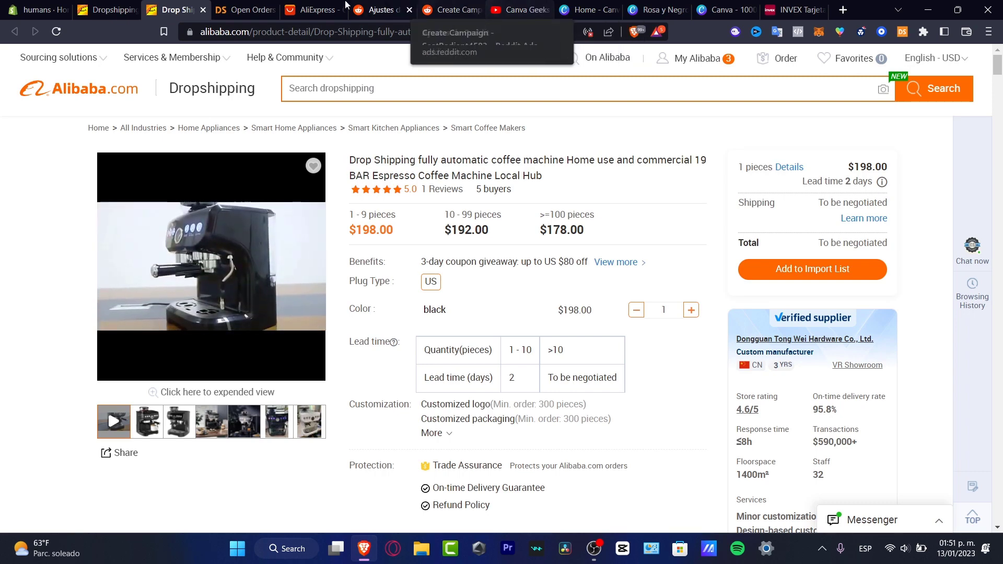
pyautogui.click(109, 9)
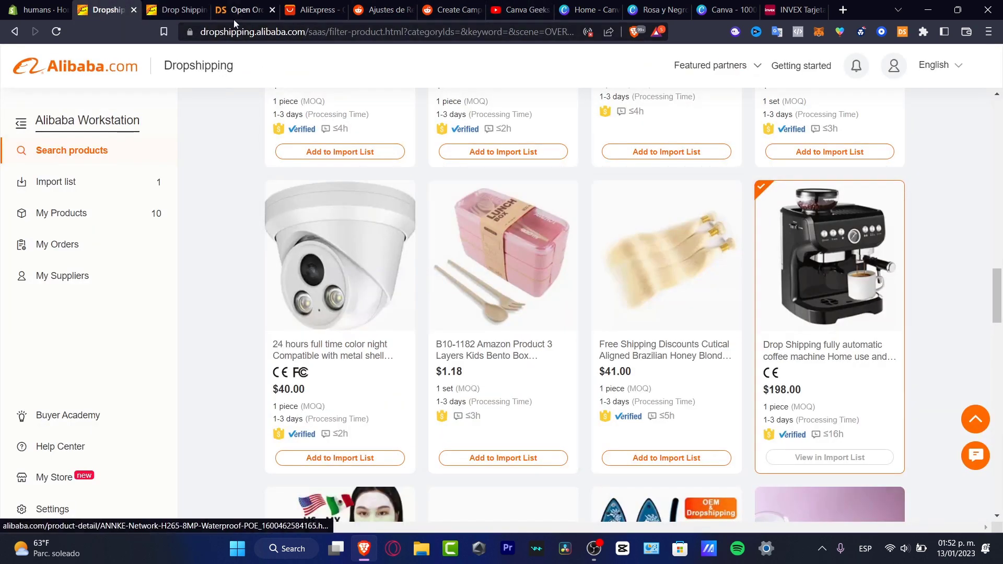
# Open the Import list and scroll to the coffee machine card showing price and profit.
pyautogui.click(63, 183)
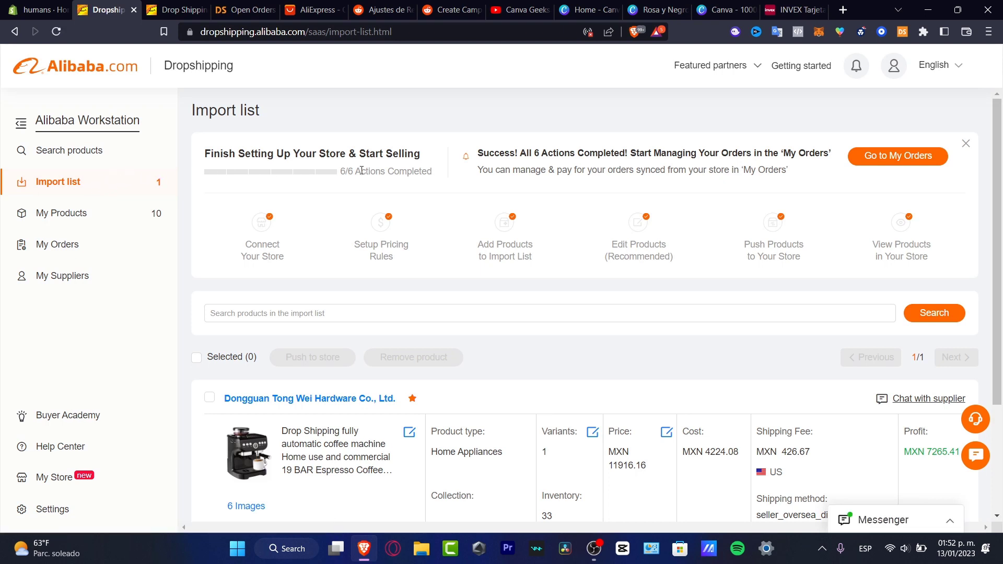
pyautogui.scroll(-2, 1001, 226)
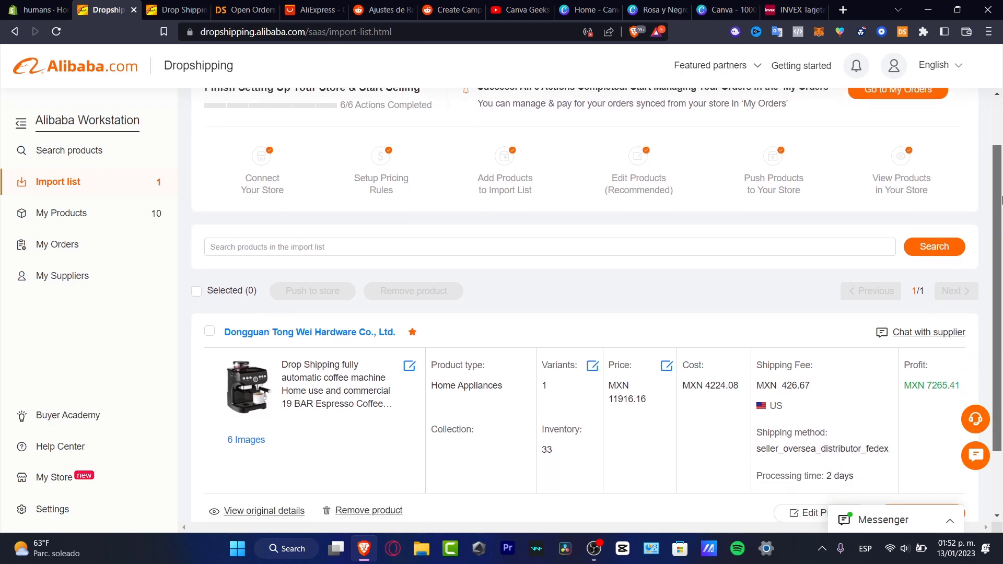
pyautogui.scroll(-1, 1000, 225)
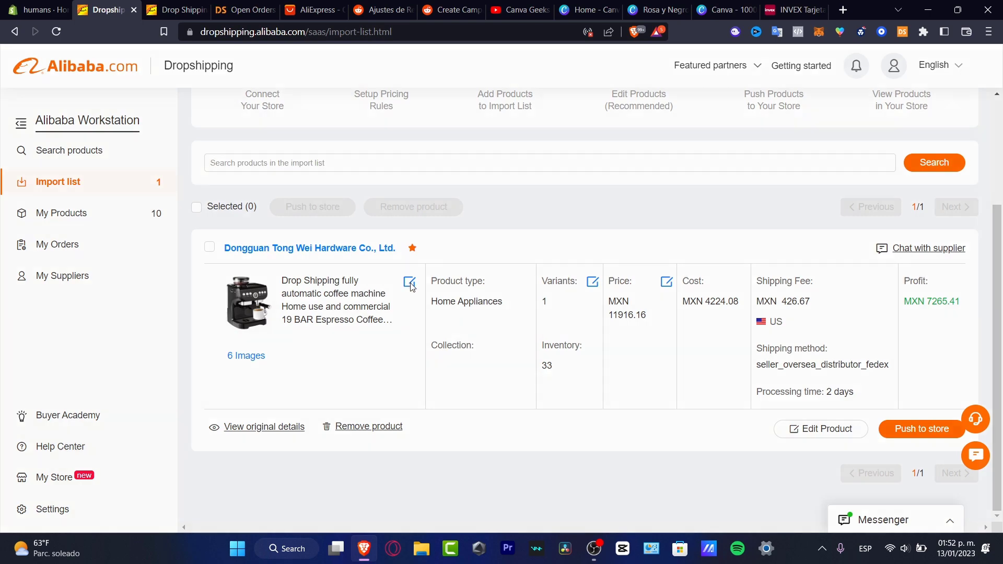
# Rename the coffee machine to 'Automatic coffee machine Home Design'.
pyautogui.click(410, 284)
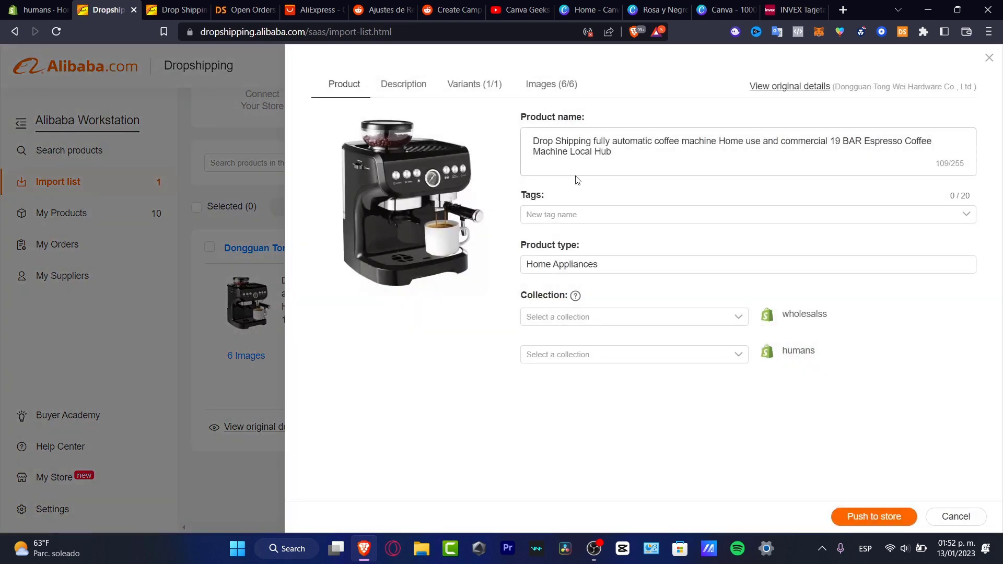
pyautogui.moveTo(626, 152); pyautogui.dragTo(718, 147)
pyautogui.press('BackSpace')
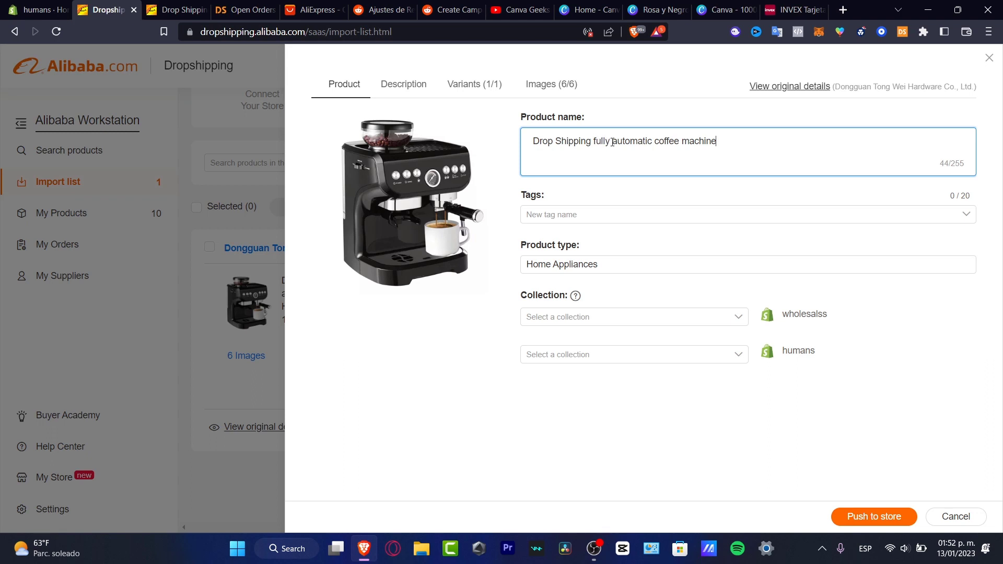
pyautogui.moveTo(612, 142); pyautogui.dragTo(517, 137)
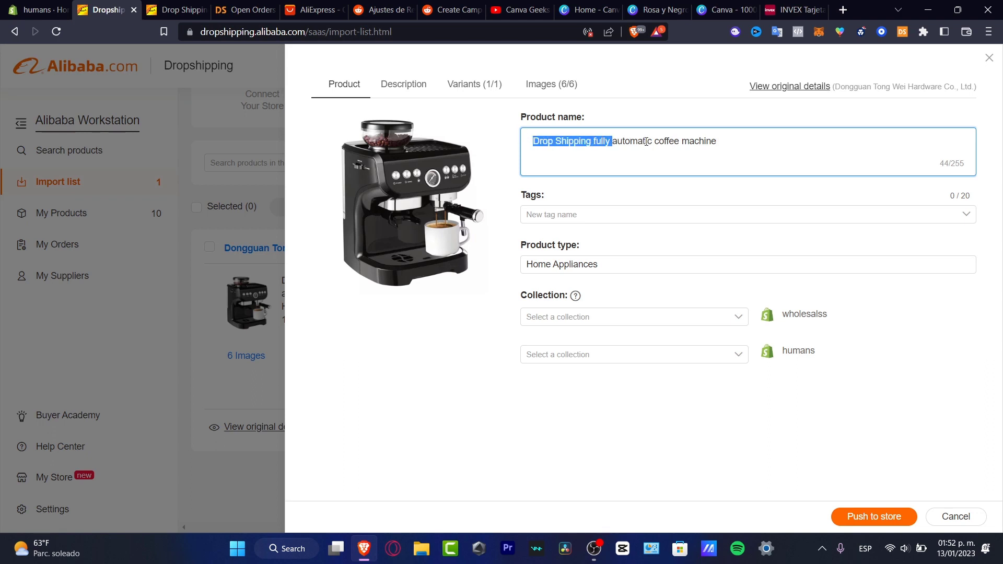
pyautogui.moveTo(646, 142); pyautogui.dragTo(533, 141)
pyautogui.hotkey('ctrl', 'a')
pyautogui.write('Automatic coffee machine Home Design')
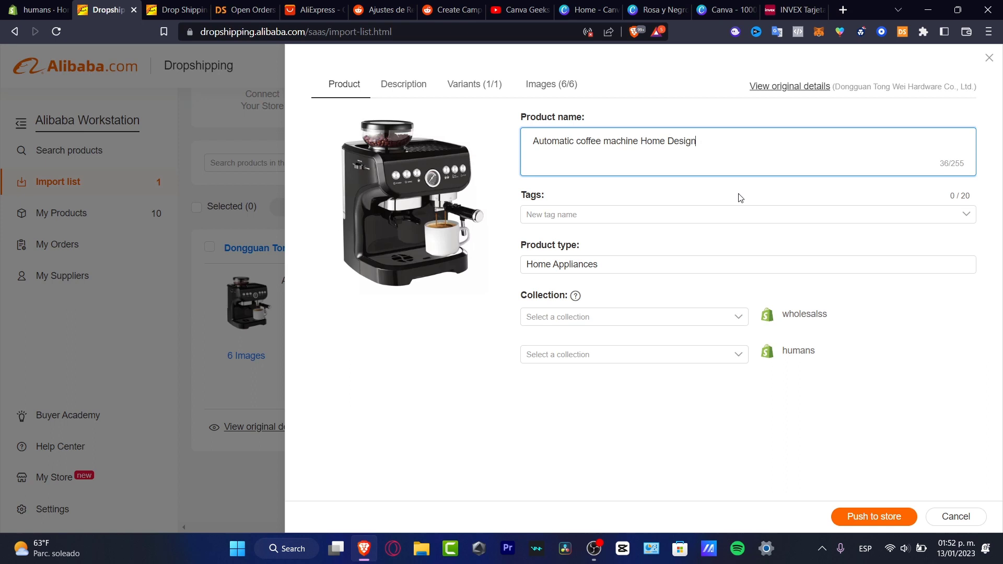
pyautogui.click(634, 256)
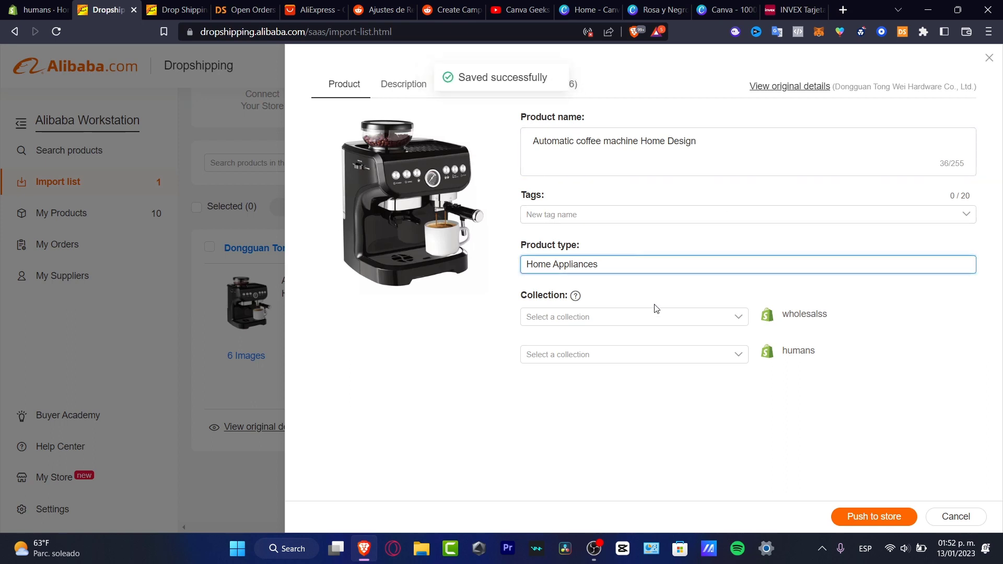
# Add the product to the humans store's Home page collection and check its empty description.
pyautogui.click(661, 317)
pyautogui.click(813, 374)
pyautogui.click(692, 352)
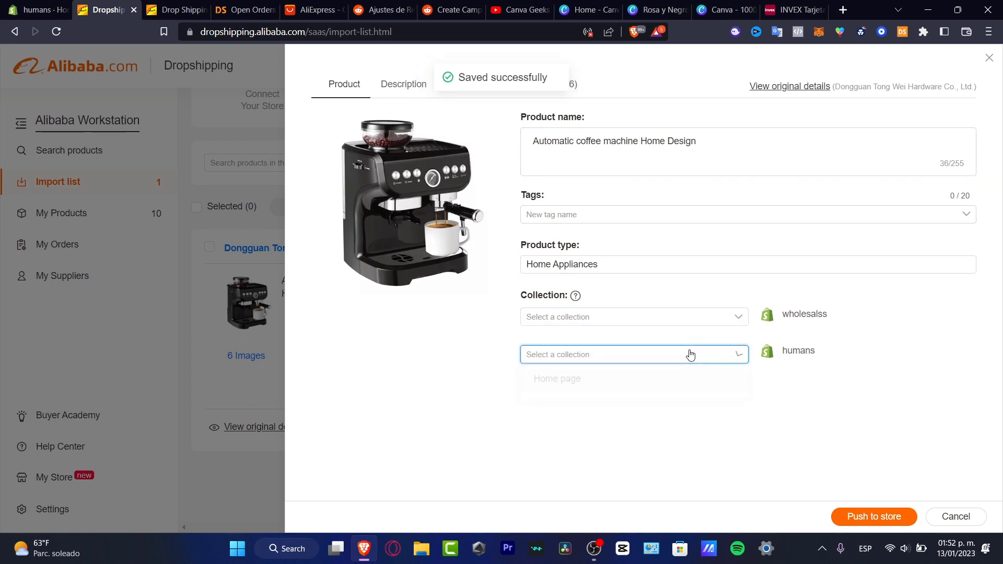
pyautogui.click(635, 384)
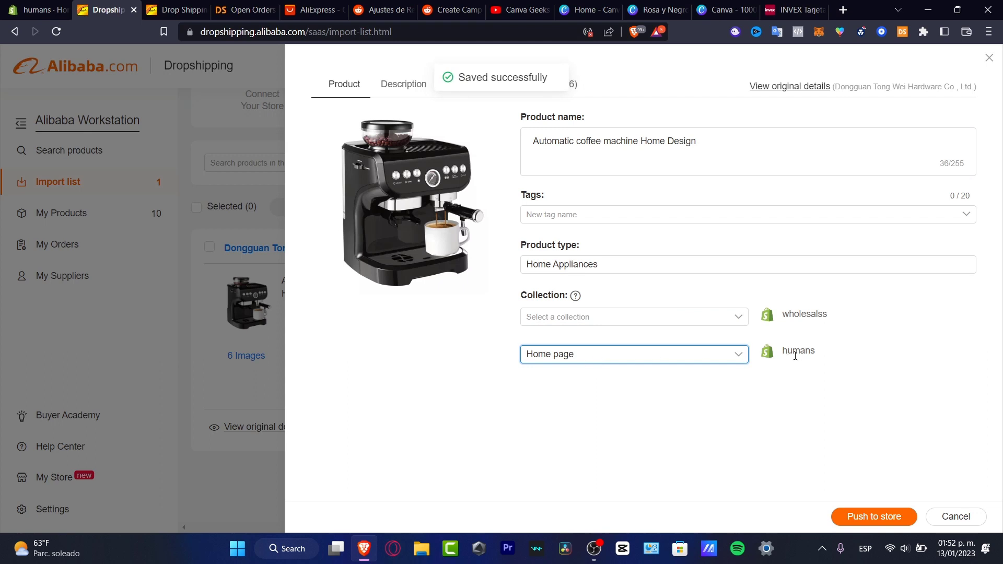
pyautogui.click(421, 89)
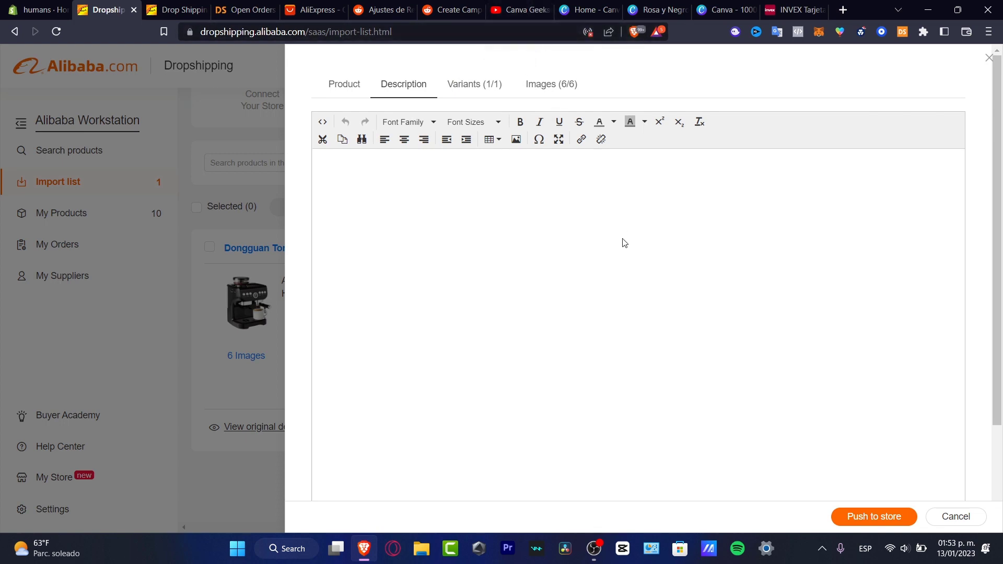
pyautogui.scroll(-5, 701, 217)
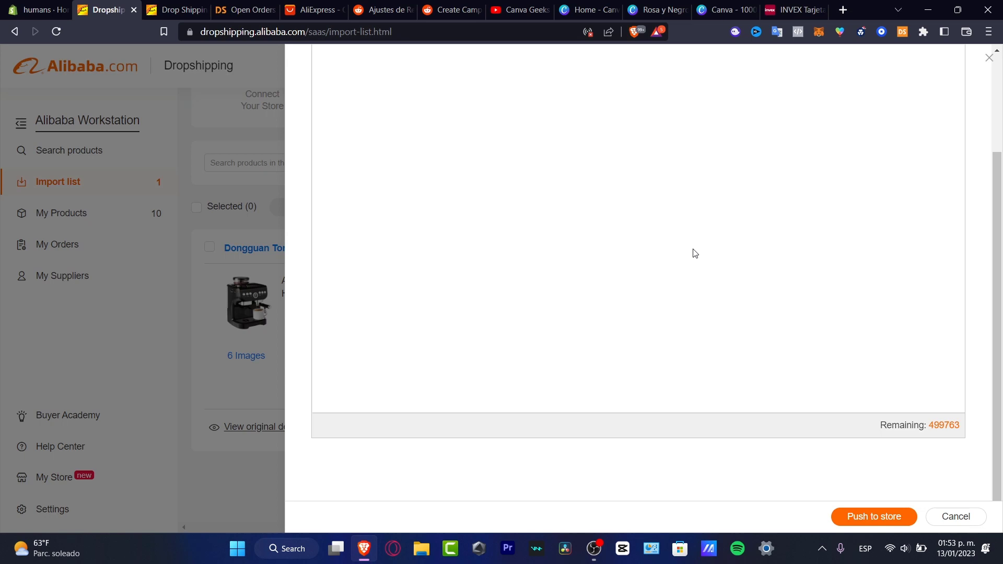
pyautogui.scroll(5, 695, 253)
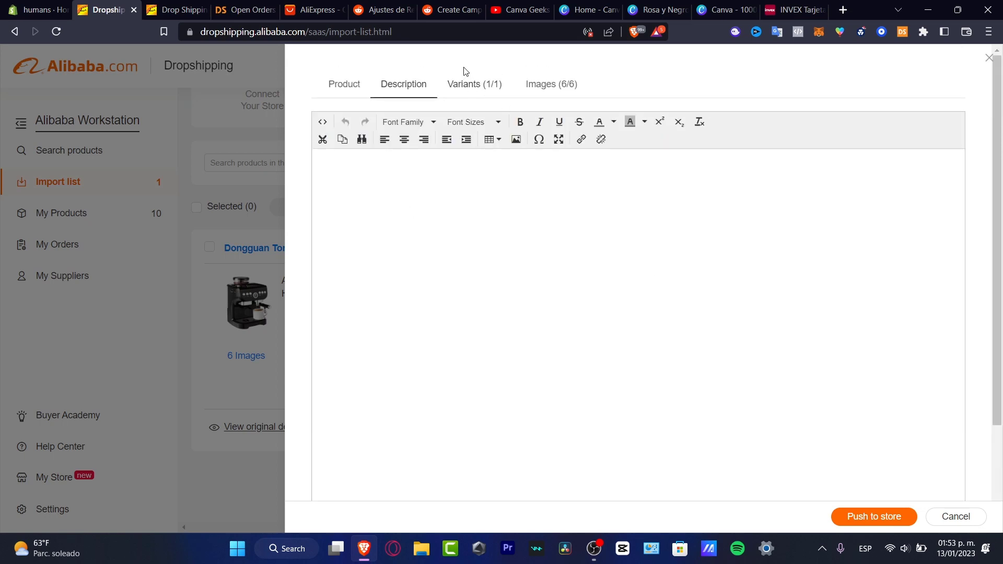
# Review the coffee machine's variant price, shipping fee and profit amounts.
pyautogui.click(482, 96)
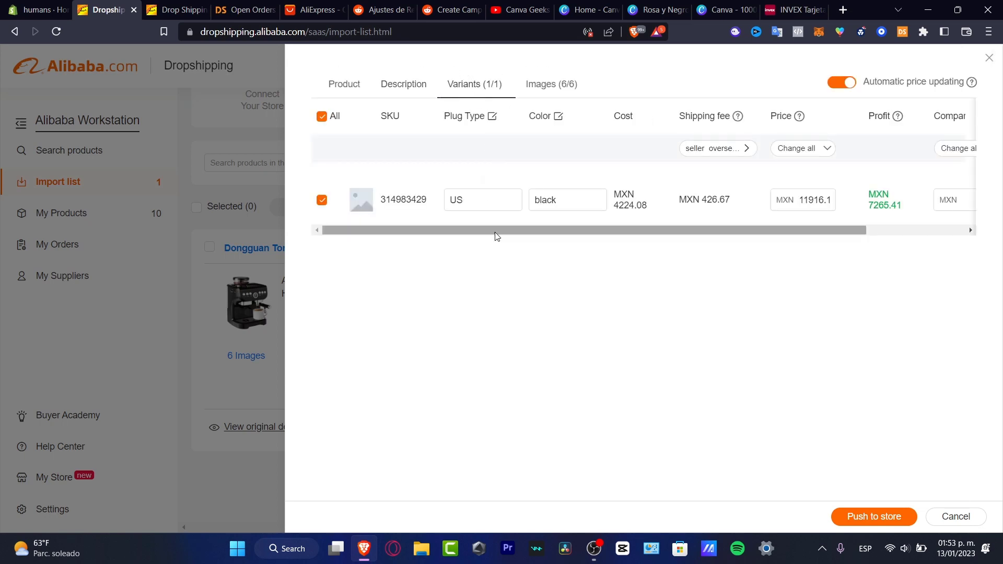
pyautogui.moveTo(538, 231)
pyautogui.mouseDown()
pyautogui.moveTo(687, 230)
pyautogui.moveTo(523, 231)
pyautogui.mouseUp()
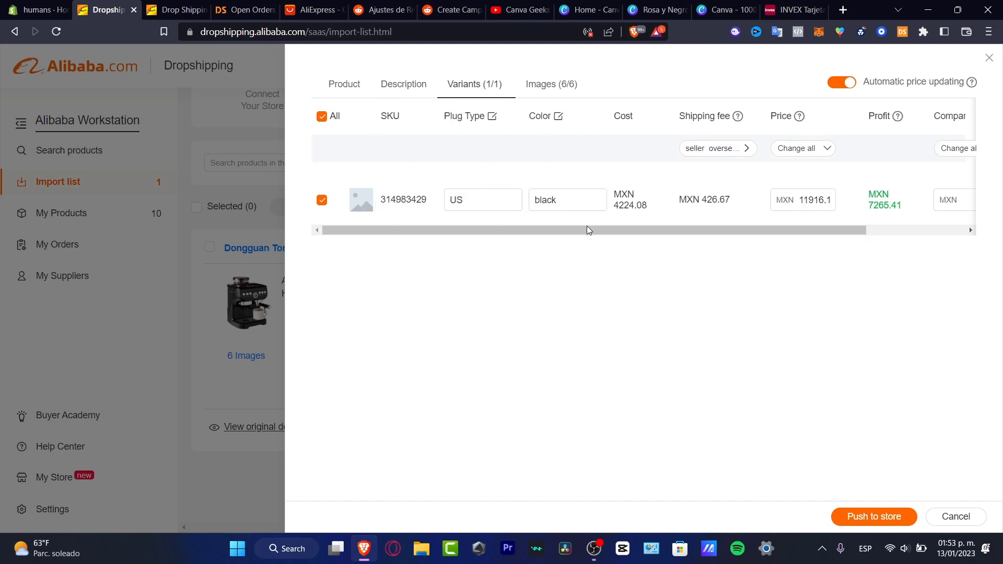
pyautogui.moveTo(682, 230); pyautogui.dragTo(727, 230)
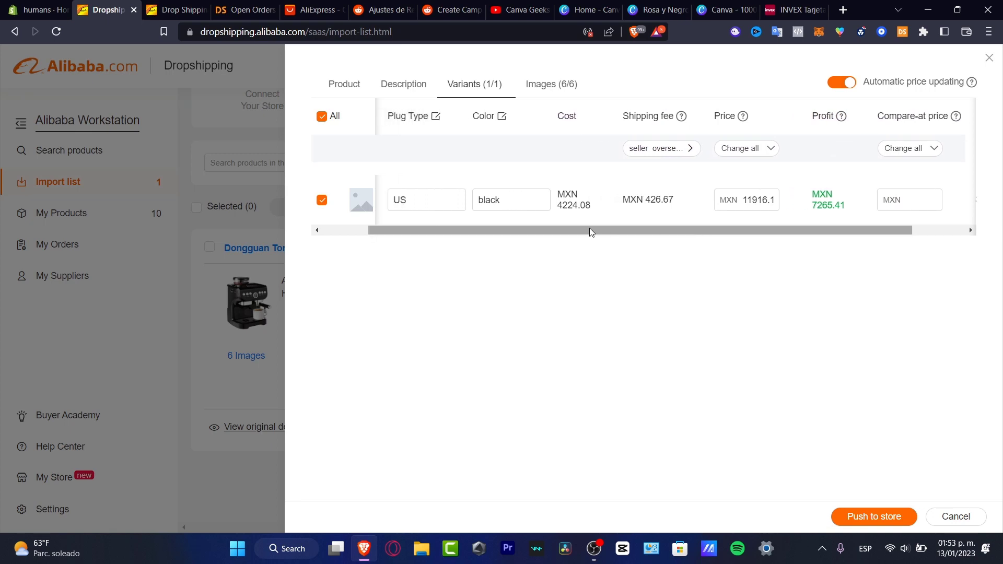
pyautogui.moveTo(590, 206); pyautogui.dragTo(581, 206)
pyautogui.moveTo(675, 200); pyautogui.dragTo(651, 197)
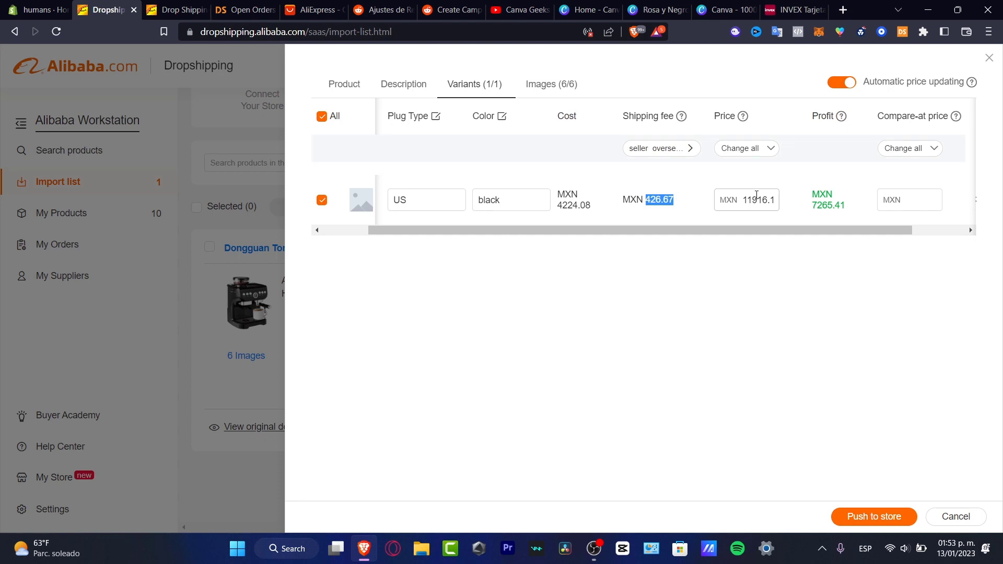
pyautogui.moveTo(807, 198); pyautogui.dragTo(852, 208)
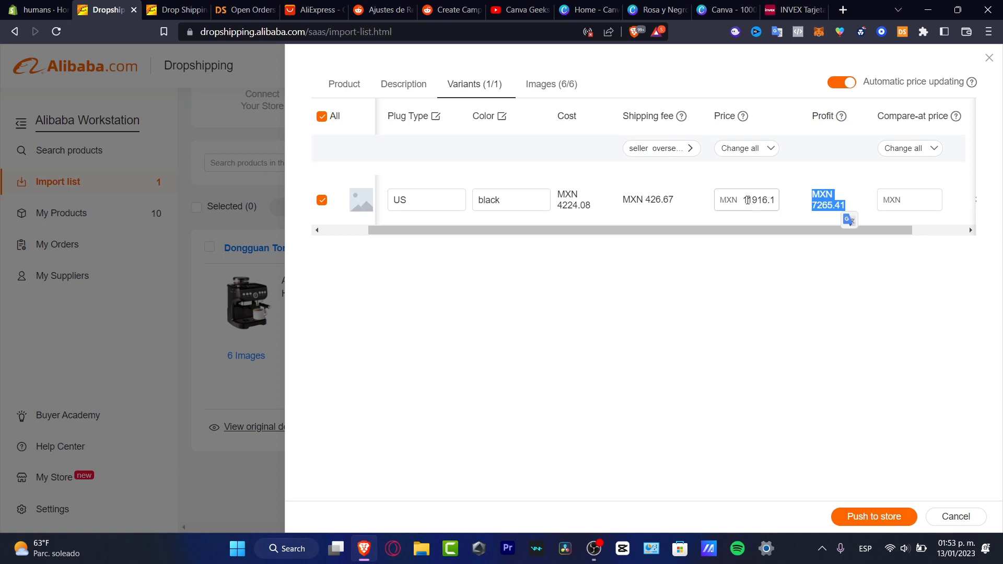
# Lower the selling price from MXN 11916.16 to MXN 5916.16.
pyautogui.moveTo(752, 201); pyautogui.dragTo(744, 201)
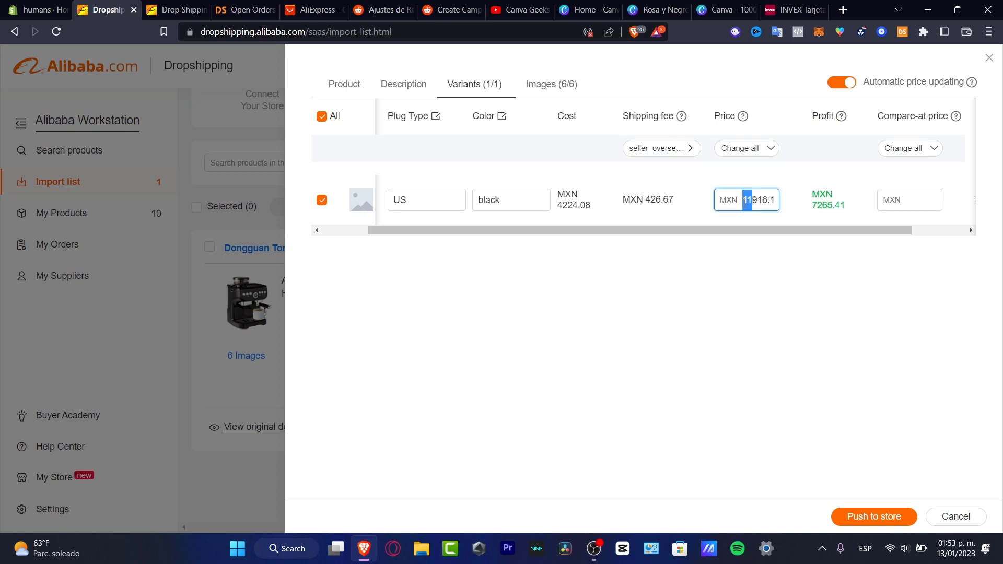
pyautogui.press('BackSpace')
pyautogui.write('8')
pyautogui.click(831, 293)
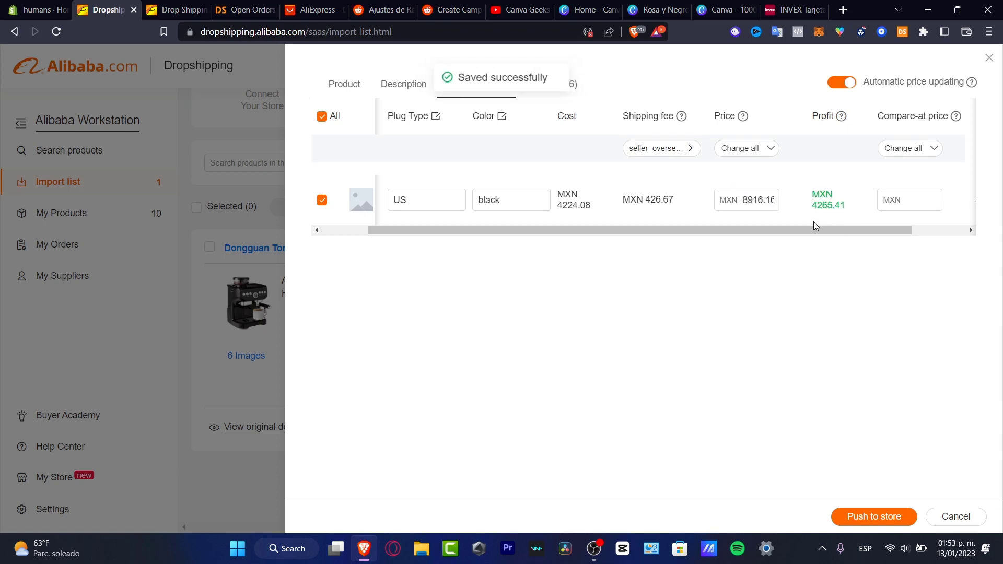
pyautogui.moveTo(747, 200); pyautogui.dragTo(742, 200)
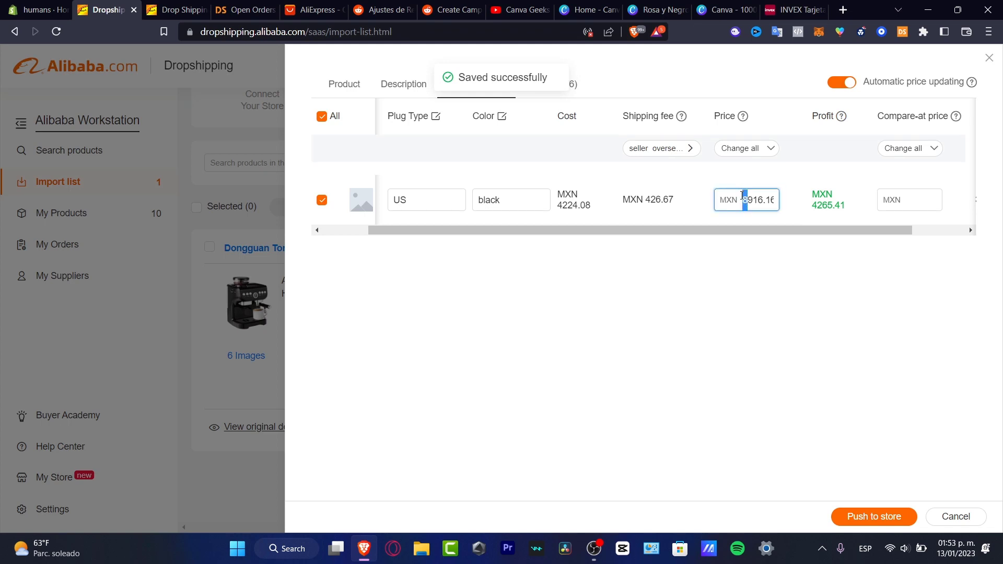
pyautogui.write('5')
pyautogui.click(774, 250)
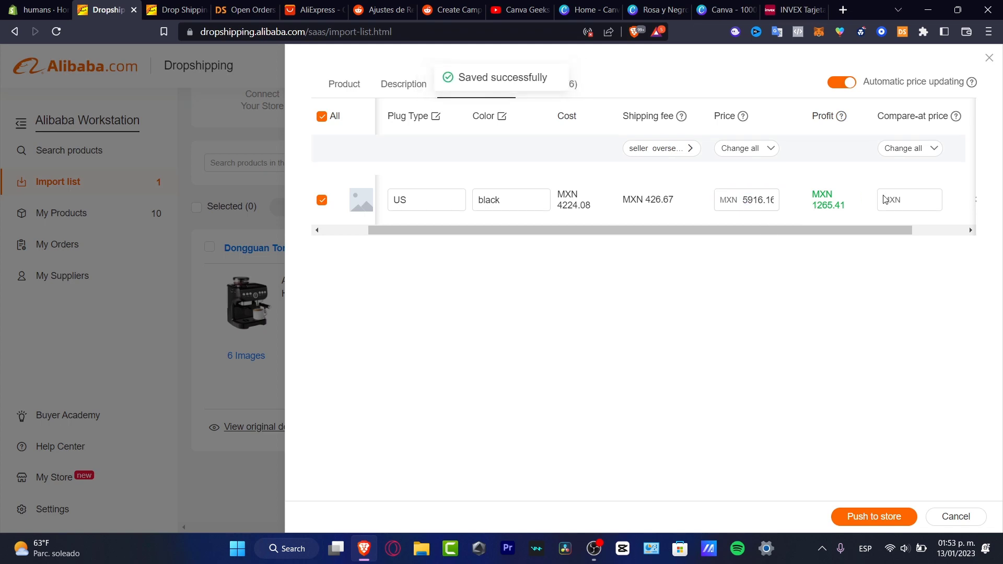
pyautogui.hscroll(1, 888, 204)
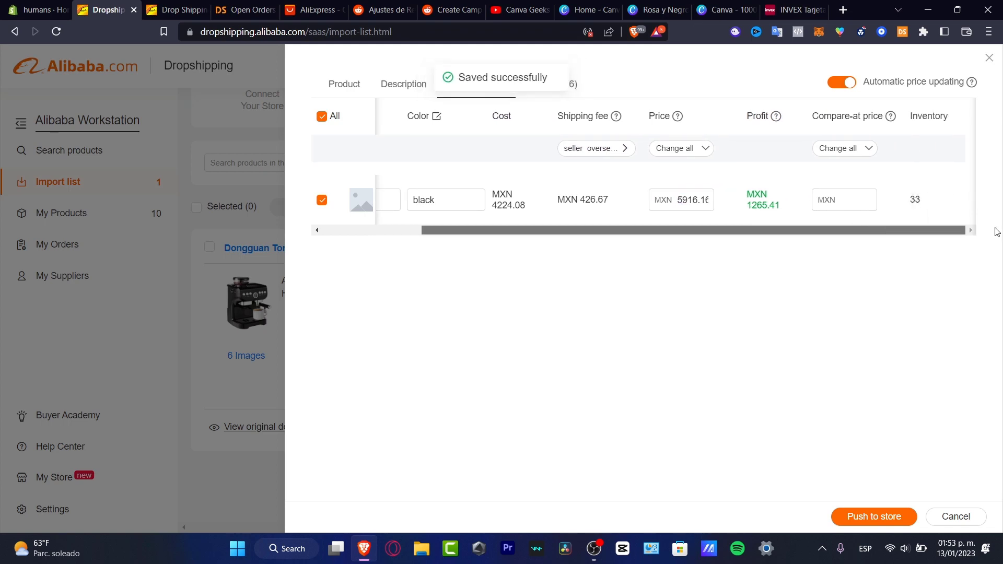
# Enter a compare-at price of 2265 based on the pasted profit value.
pyautogui.click(857, 200)
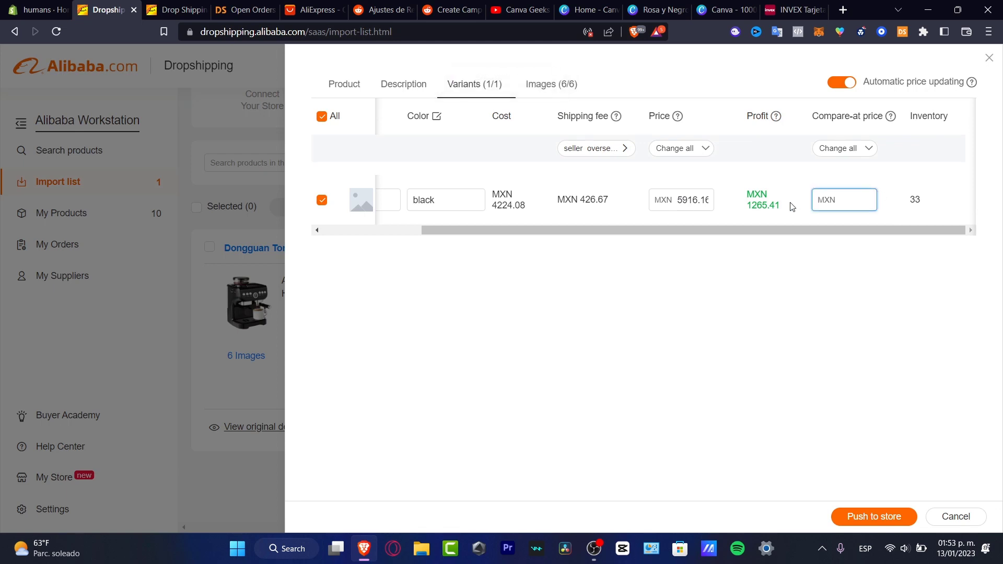
pyautogui.moveTo(792, 206); pyautogui.dragTo(750, 203)
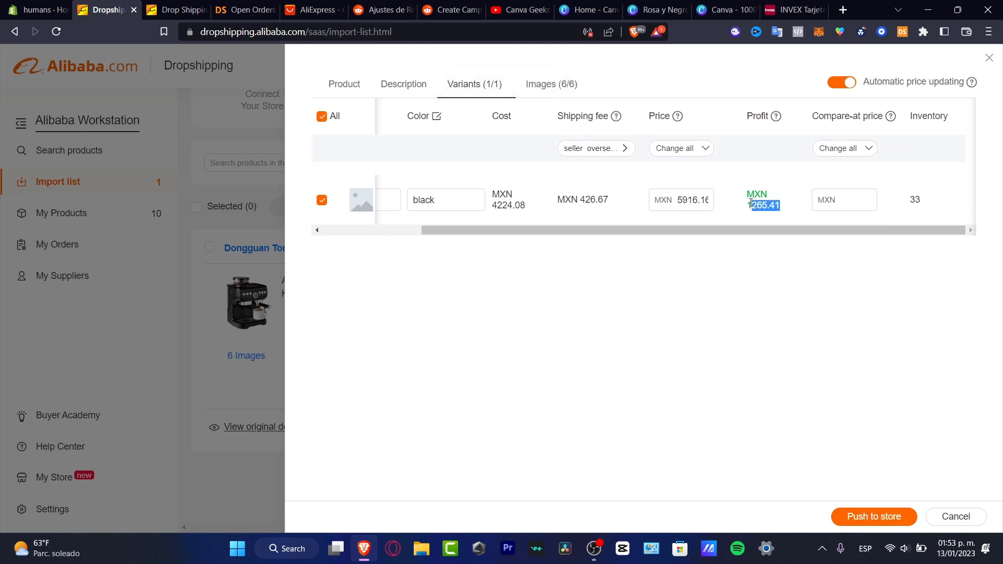
pyautogui.click(865, 206)
pyautogui.write('1265.41')
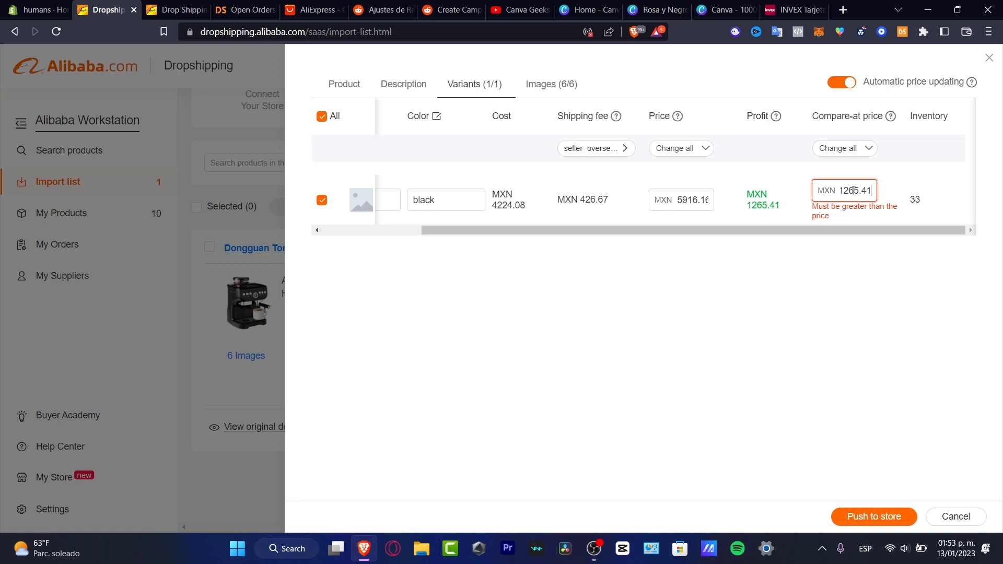
pyautogui.moveTo(845, 190); pyautogui.dragTo(840, 190)
pyautogui.write('2')
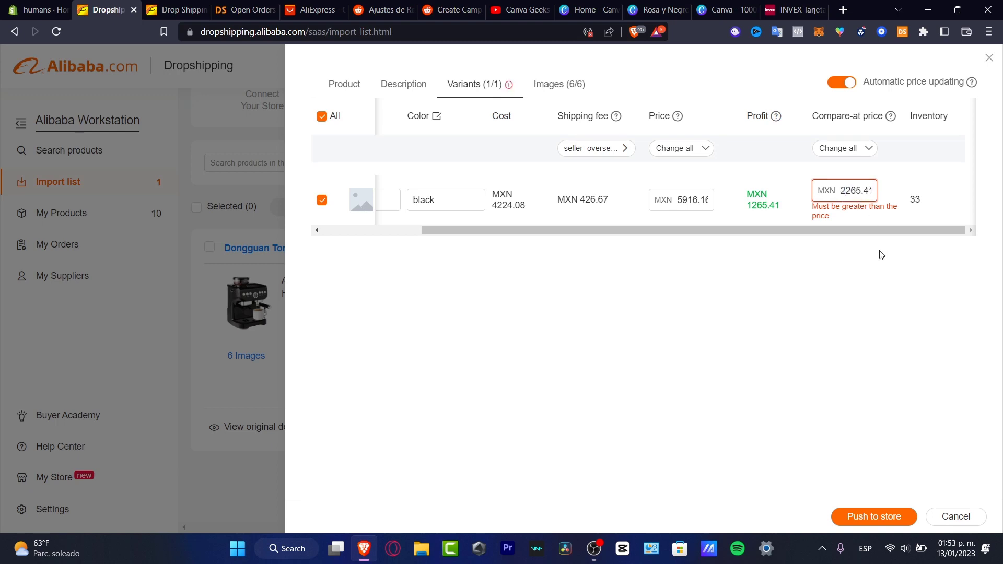
pyautogui.click(858, 190)
pyautogui.moveTo(862, 190); pyautogui.dragTo(903, 196)
pyautogui.press('BackSpace')
pyautogui.click(866, 258)
# Replace the compare-at price with MXN 9244 and let it save.
pyautogui.moveTo(869, 190); pyautogui.dragTo(812, 184)
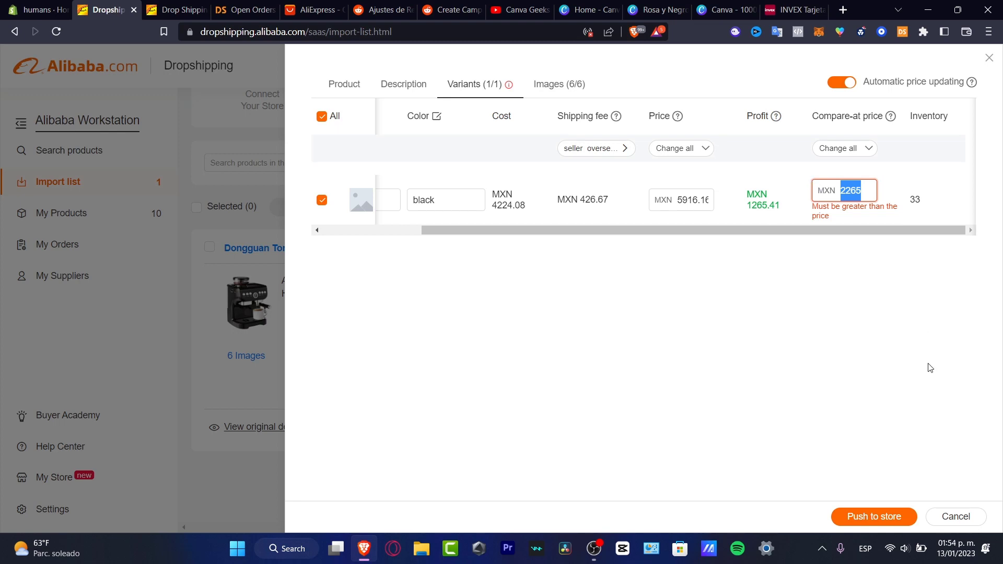
pyautogui.click(866, 190)
pyautogui.press('BackSpace')
pyautogui.press('BackSpace')
pyautogui.press('BackSpace')
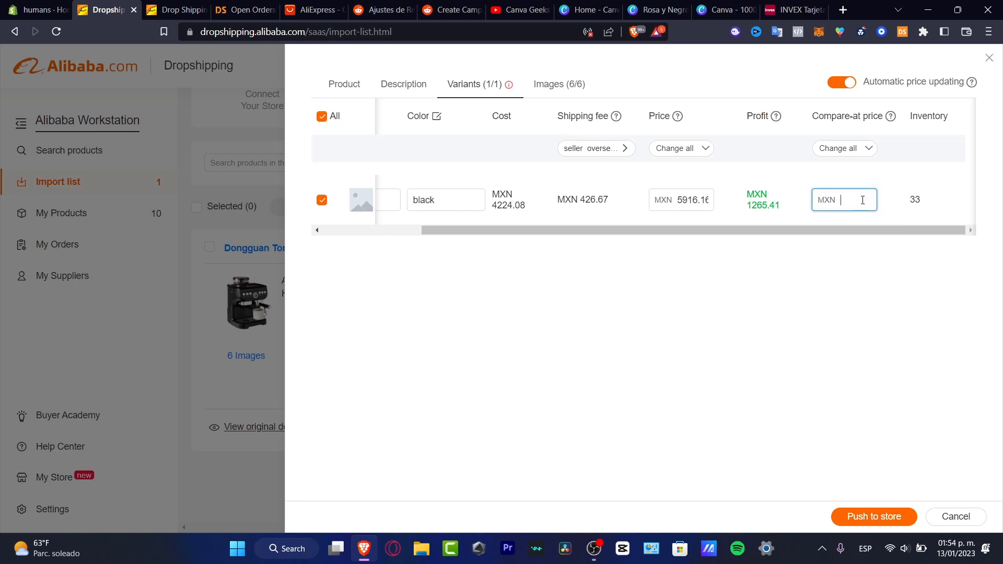
pyautogui.write('2324')
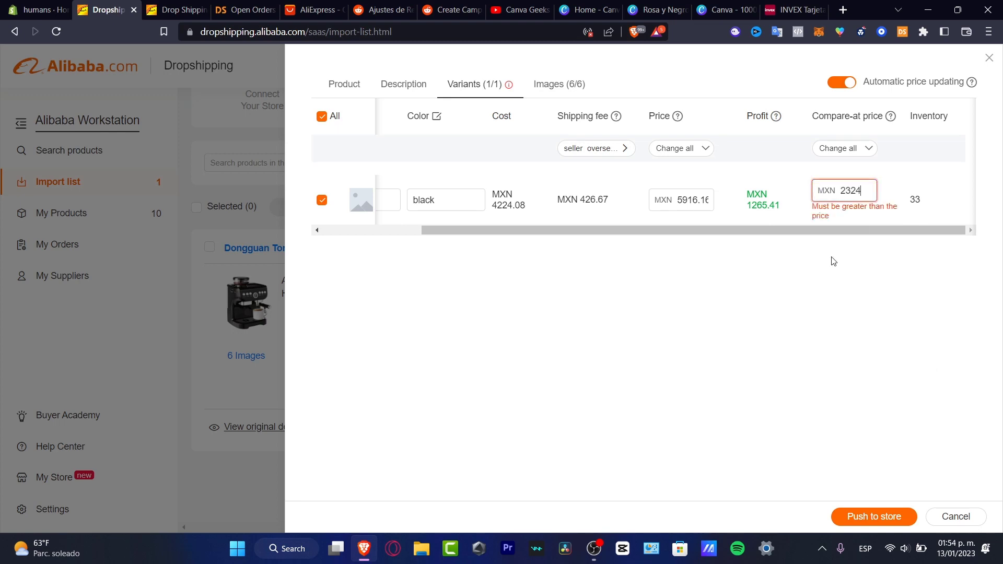
pyautogui.write('4')
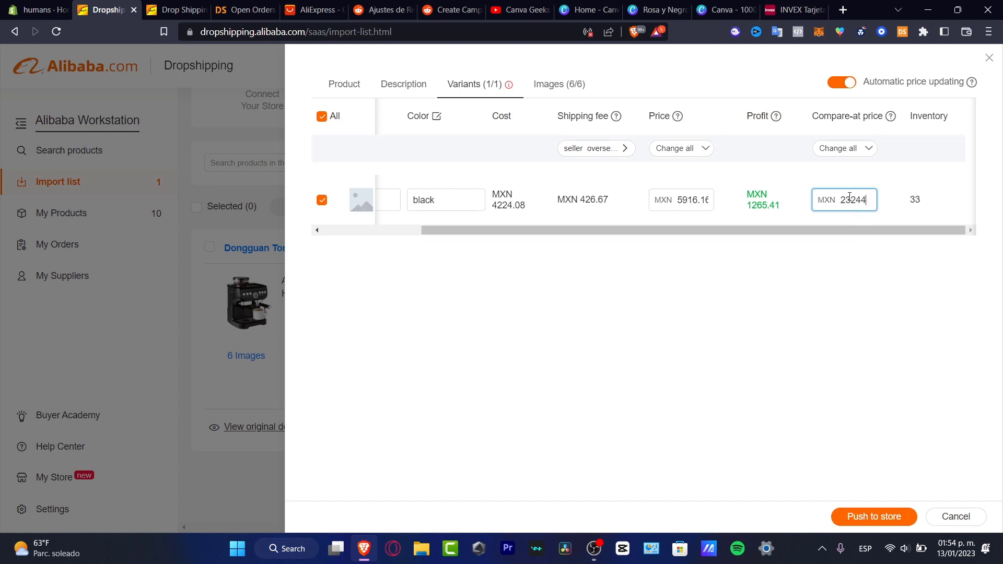
pyautogui.moveTo(647, 236); pyautogui.dragTo(594, 237)
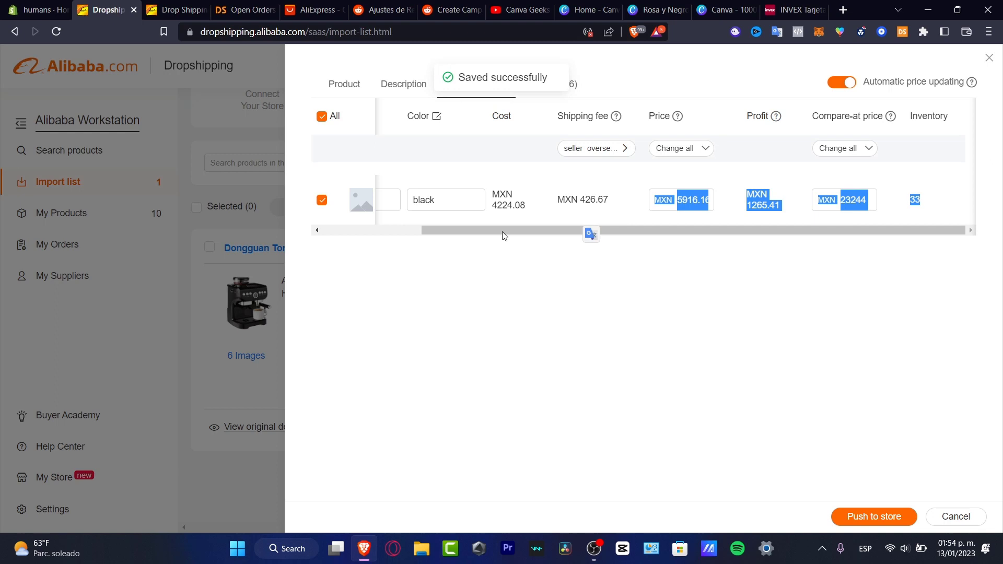
pyautogui.moveTo(504, 235); pyautogui.dragTo(593, 231)
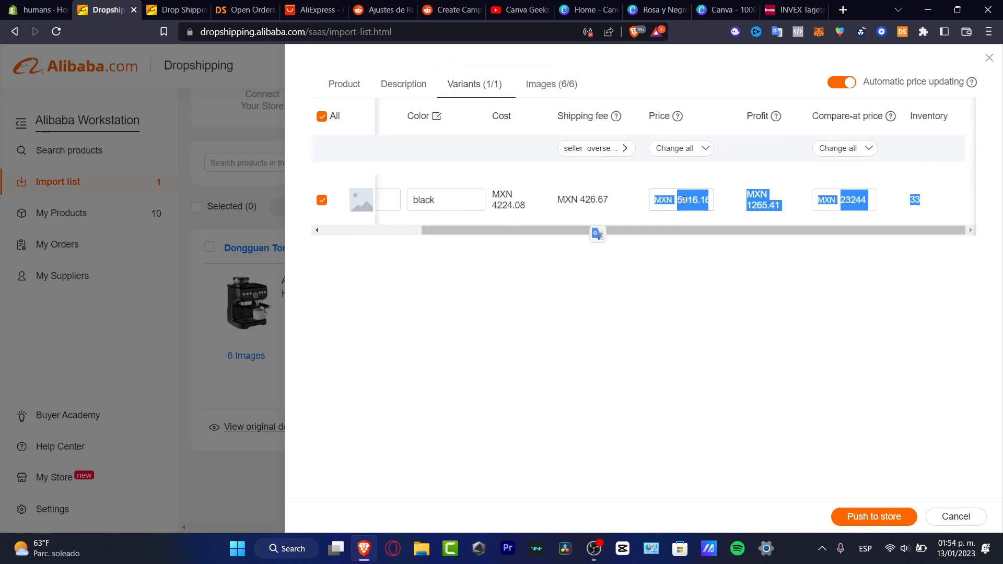
pyautogui.click(851, 200)
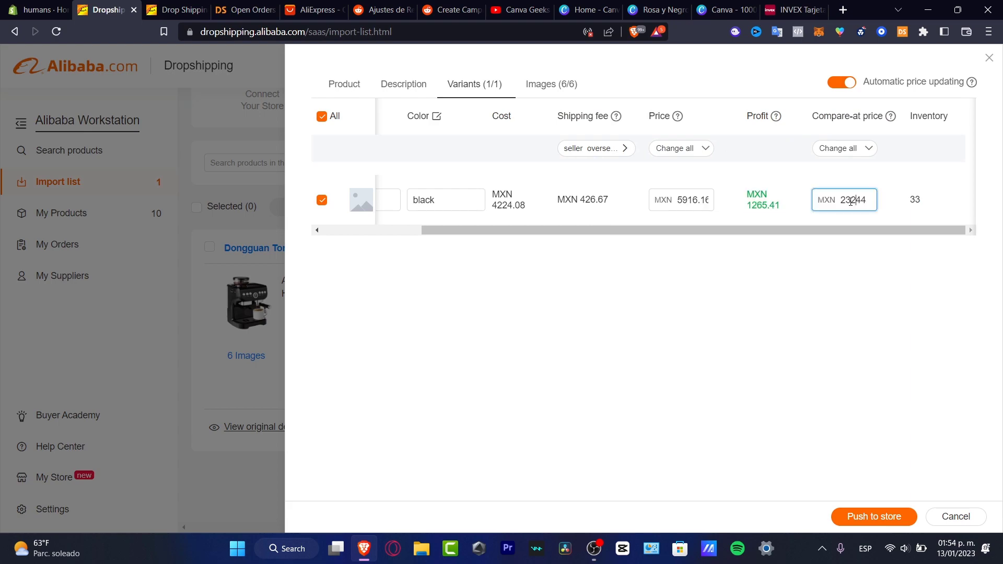
pyautogui.write('9')
pyautogui.click(868, 241)
# Push the Automatic coffee machine Home Design to humans-9995.myshopify.com and confirm it succeeds.
pyautogui.click(906, 517)
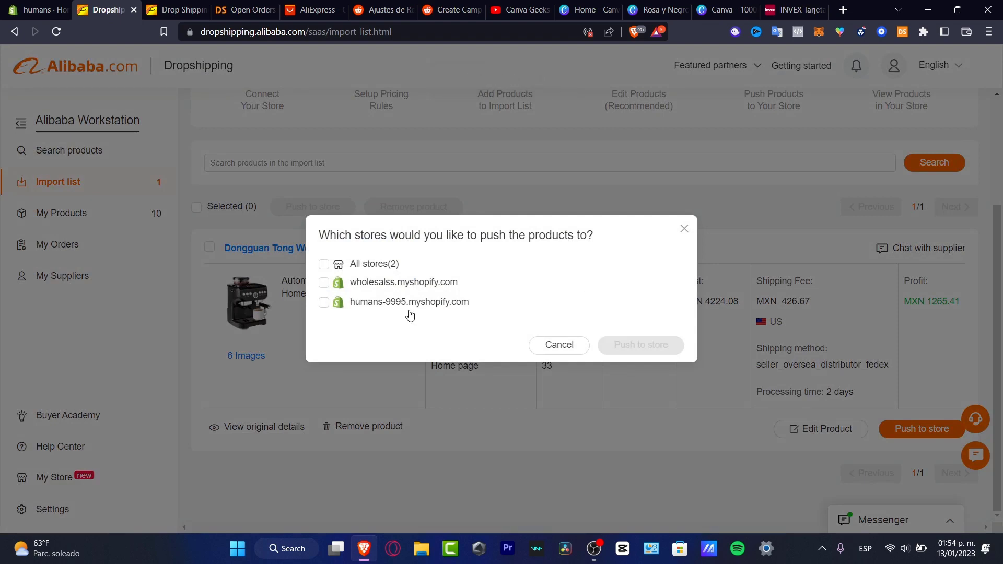
pyautogui.click(366, 305)
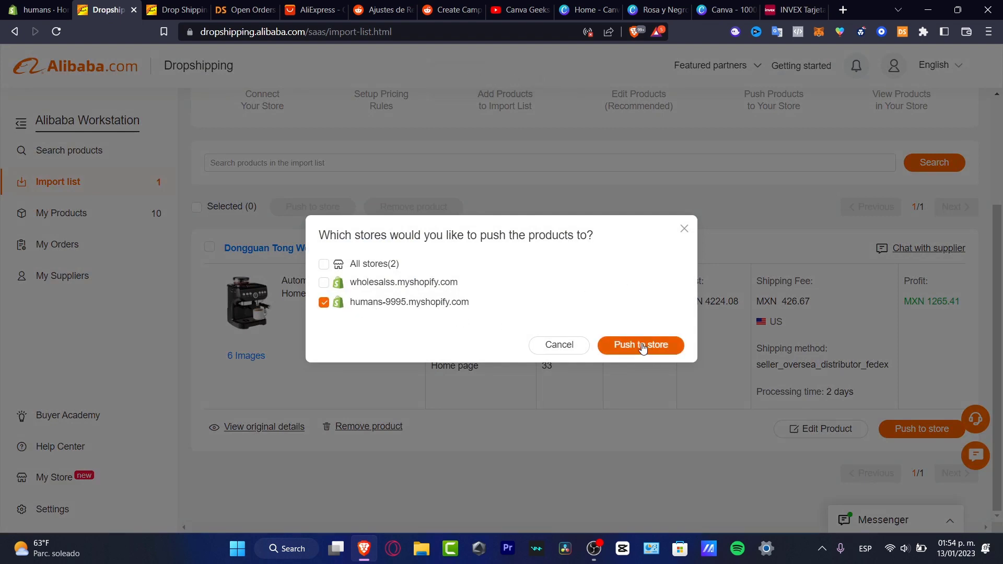
pyautogui.click(659, 347)
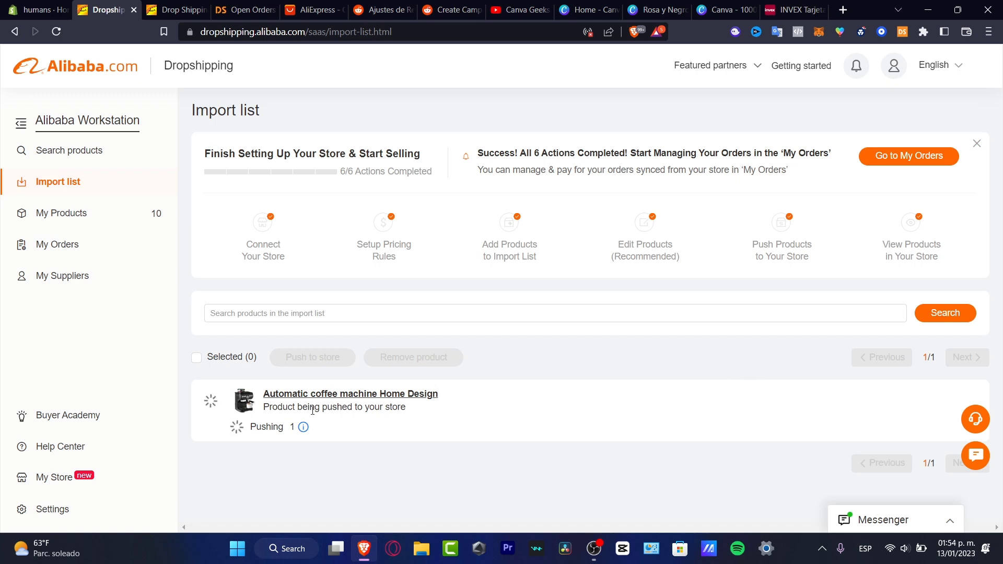
pyautogui.moveTo(323, 408); pyautogui.dragTo(410, 415)
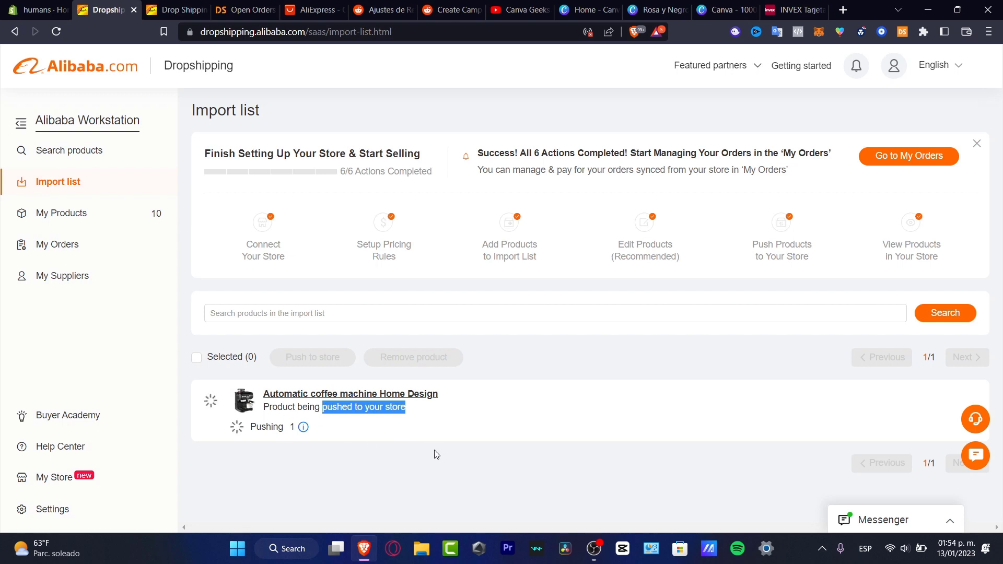
pyautogui.click(452, 463)
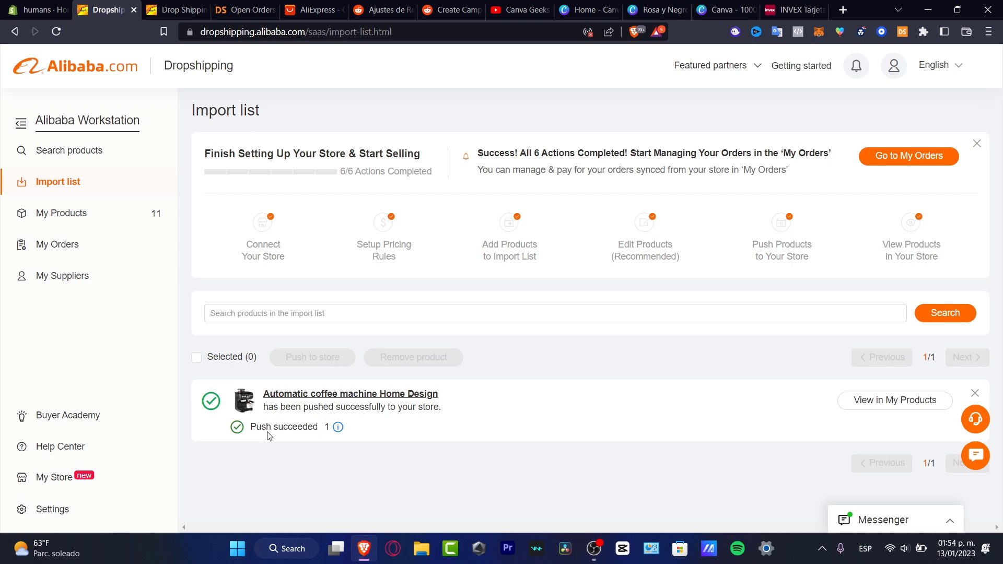
# Verify Automatic coffee machine Home Design is listed in Shopify Products, then reach the Online Store themes.
pyautogui.click(37, 7)
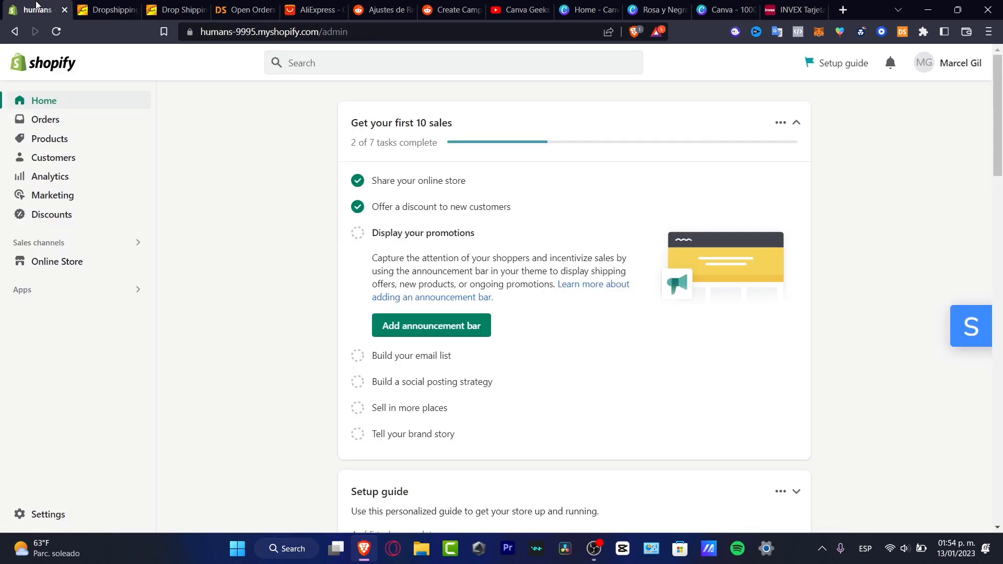
pyautogui.click(64, 139)
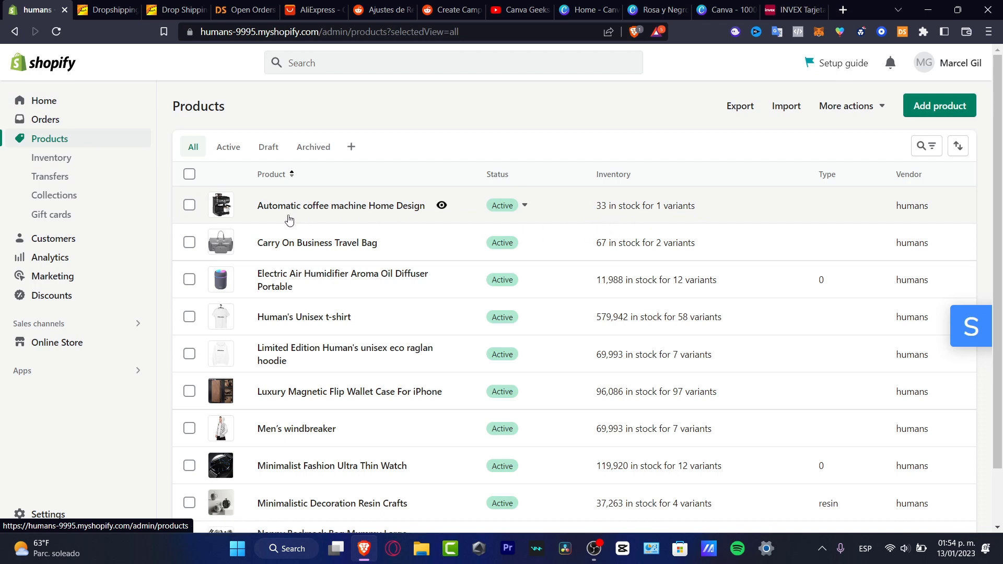
pyautogui.click(311, 209)
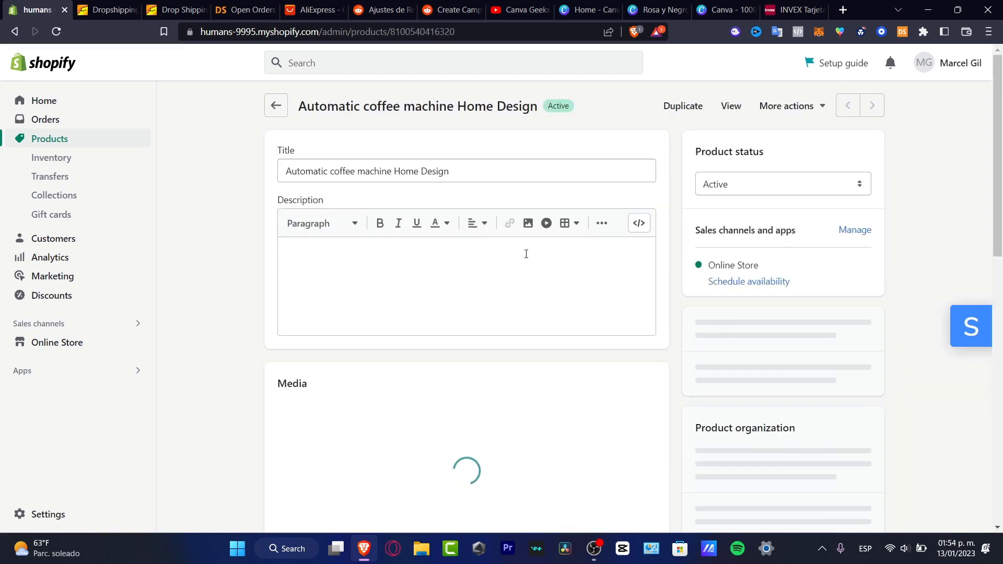
pyautogui.scroll(-3, 886, 362)
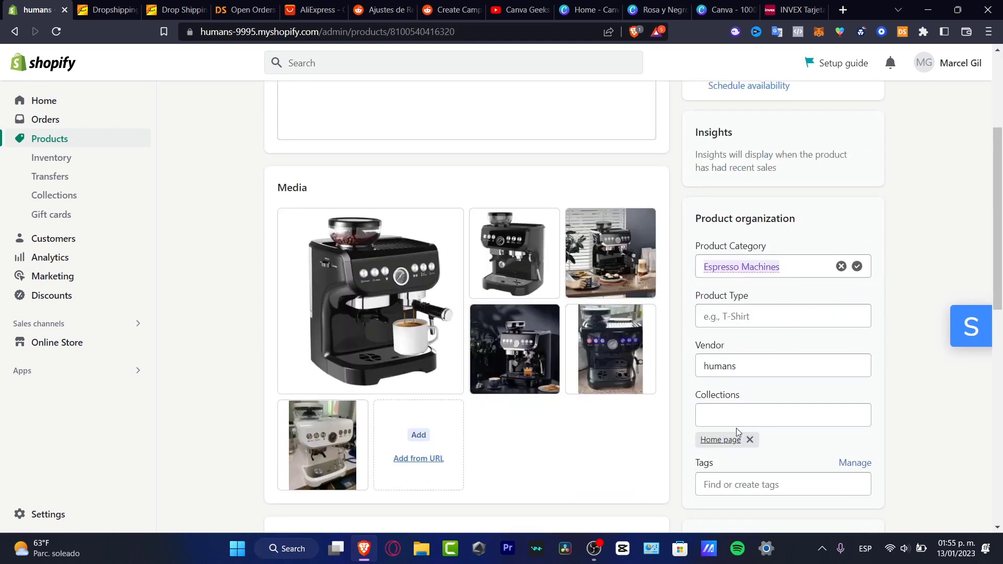
pyautogui.click(62, 342)
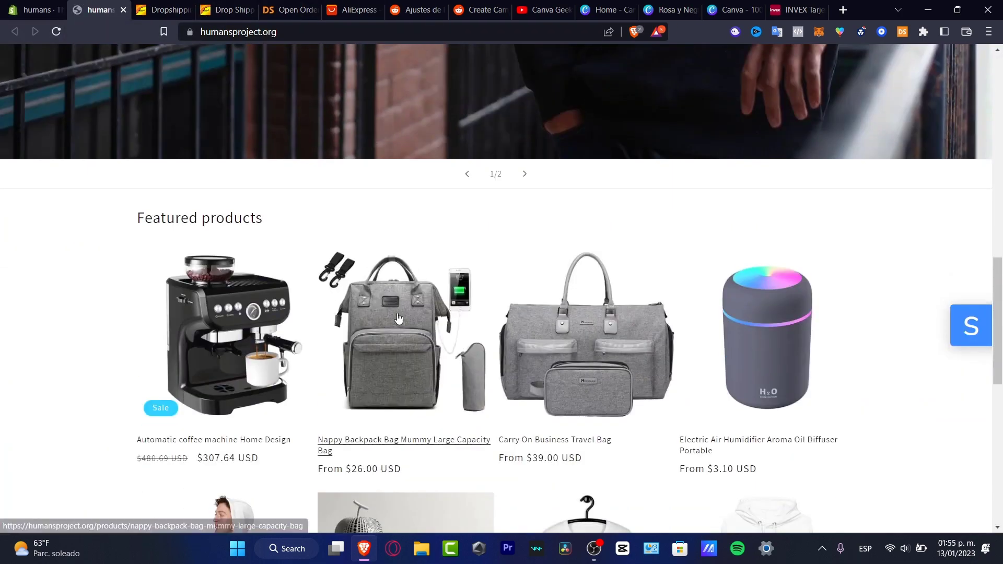
# Browse the coffee machine's live storefront product page with its $307.64 sale price.
pyautogui.scroll(4, 384, 318)
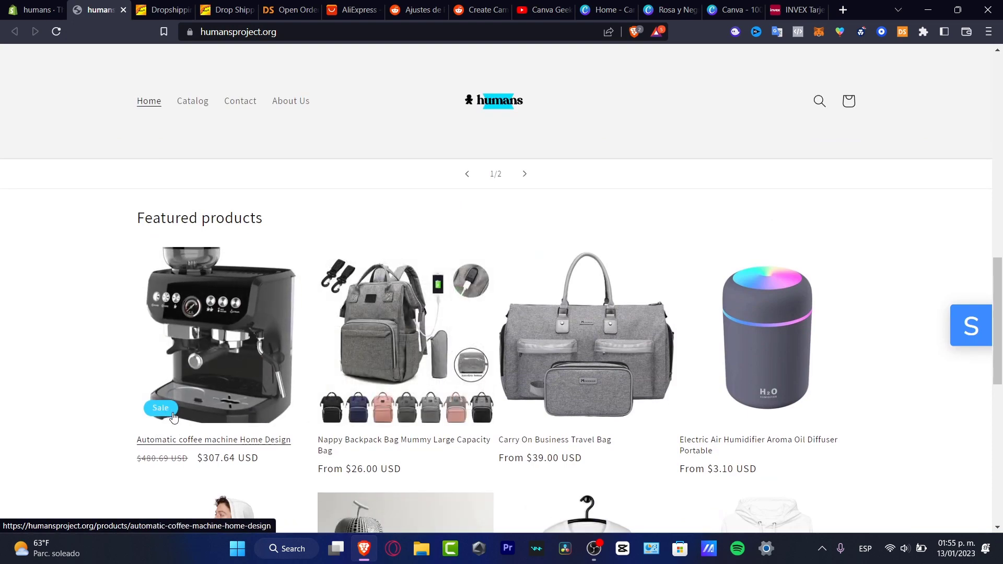
pyautogui.click(224, 359)
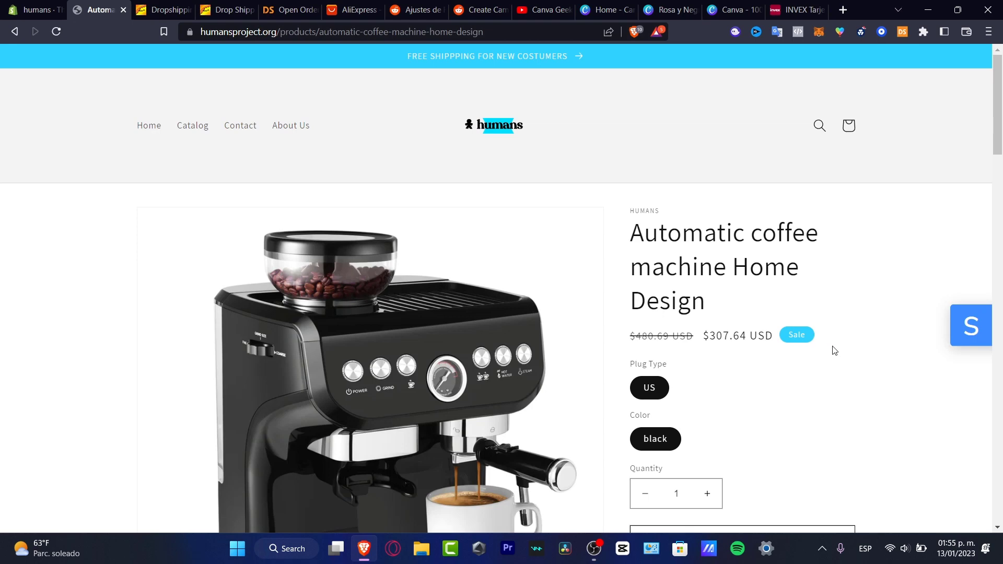
pyautogui.scroll(-3, 858, 341)
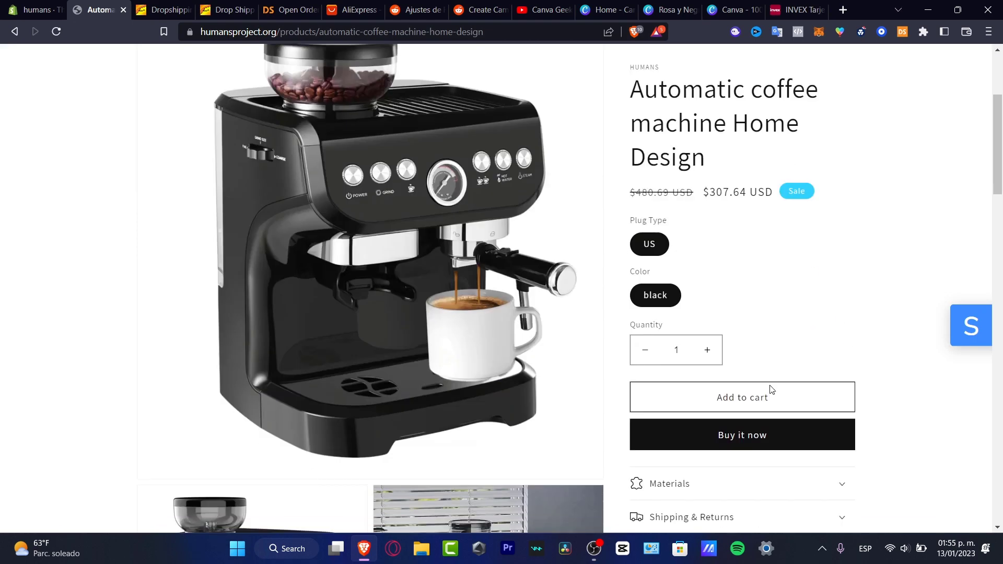
pyautogui.scroll(-3, 477, 342)
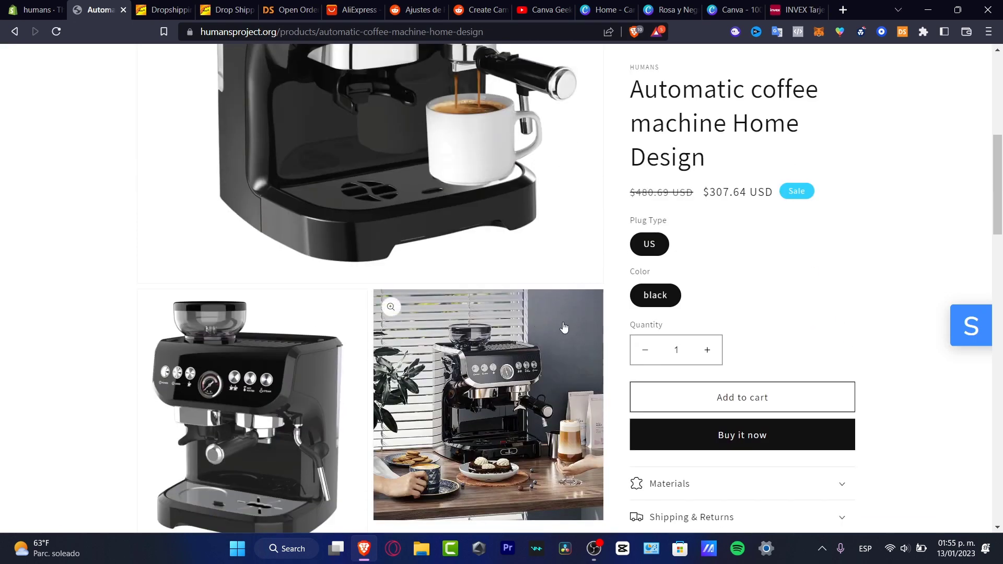
pyautogui.scroll(-6, 481, 352)
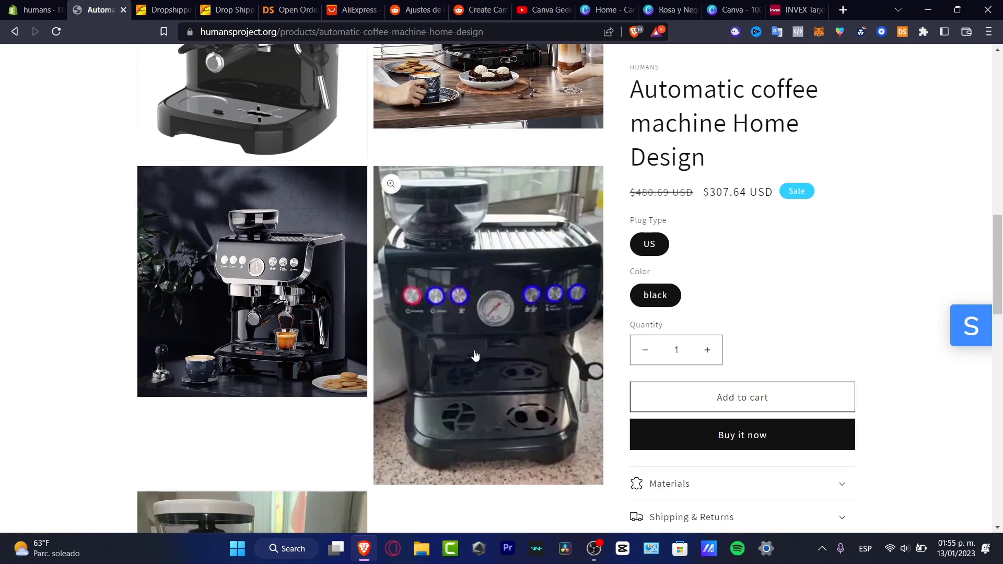
pyautogui.scroll(-11, 475, 355)
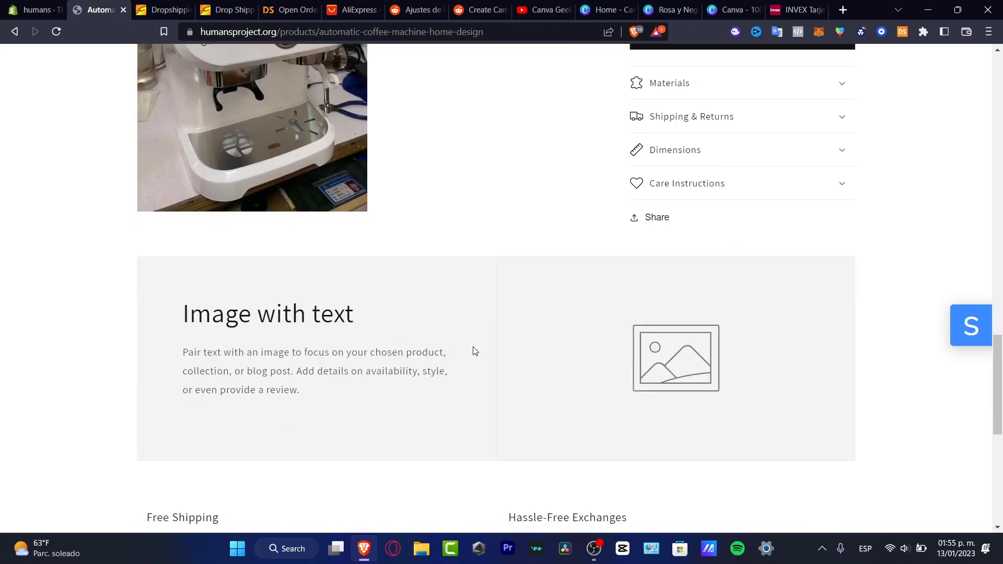
pyautogui.scroll(20, 475, 351)
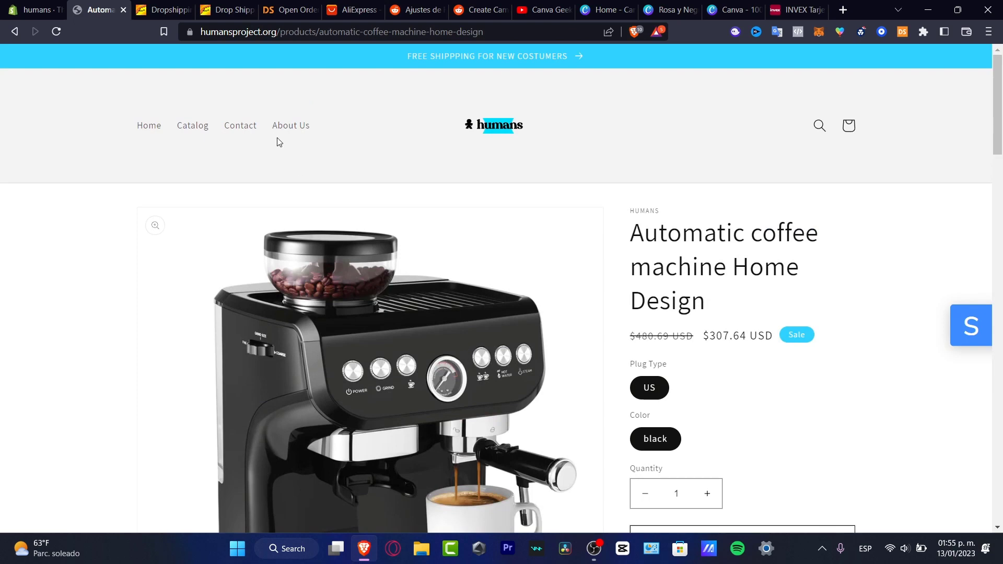
# Go back to the Dropshipping tab's now-empty Import list.
pyautogui.click(28, 6)
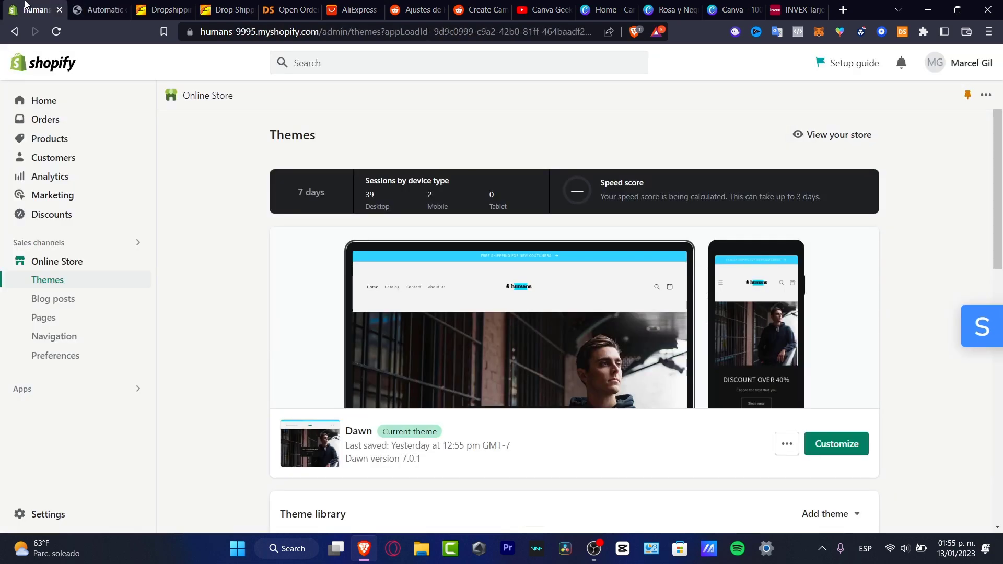
pyautogui.click(157, 10)
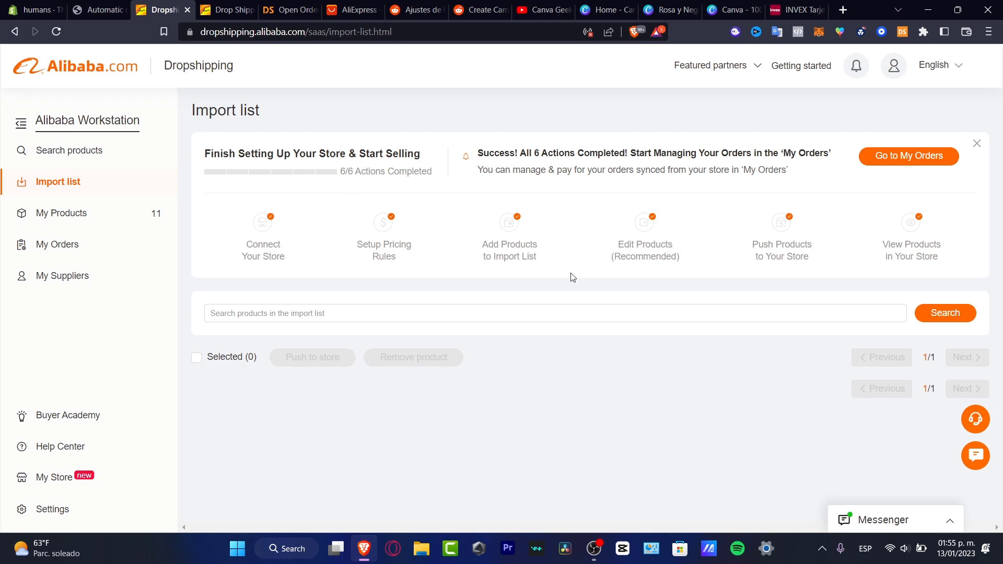